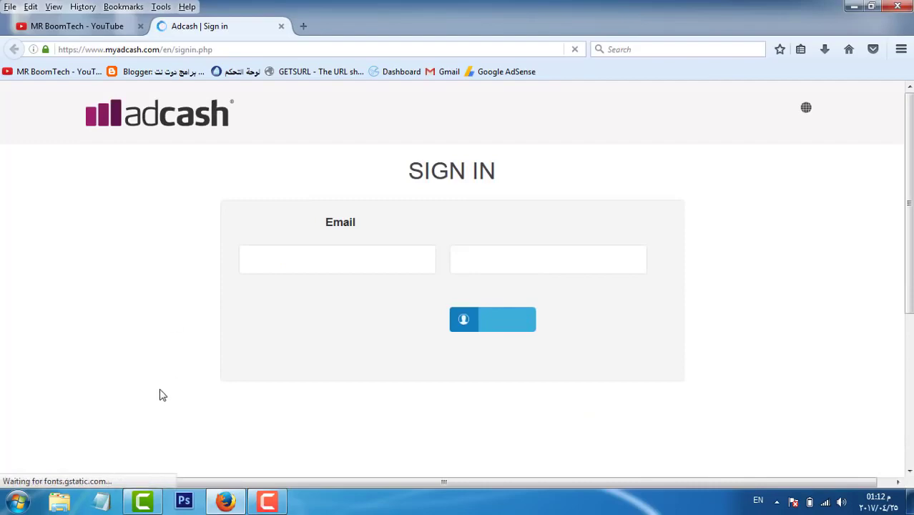
Step: Minimize Firefox with the Adcash sign-in page loaded to show the Windows desktop
key(super+d)
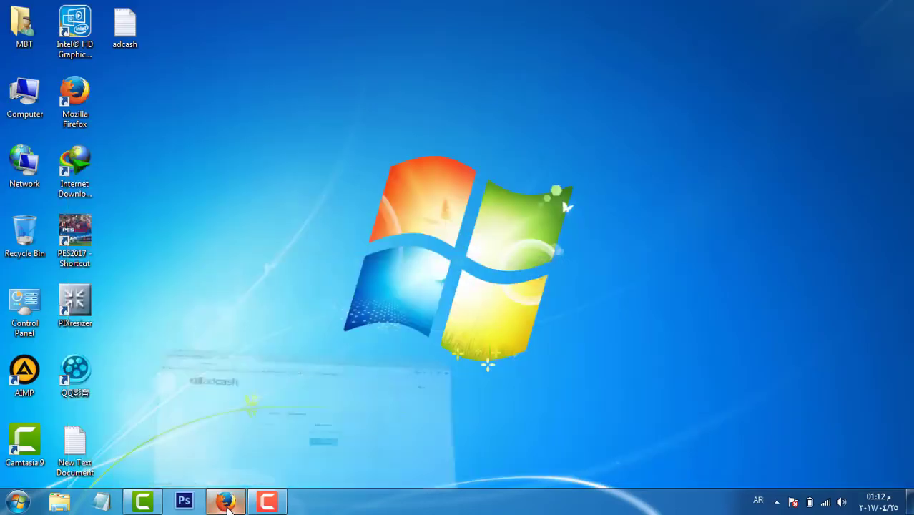
Step: Run nox_setup_v3.8.1.1_full_intl from Local Disk (D:) and start installing Nox
double_click(20, 77)
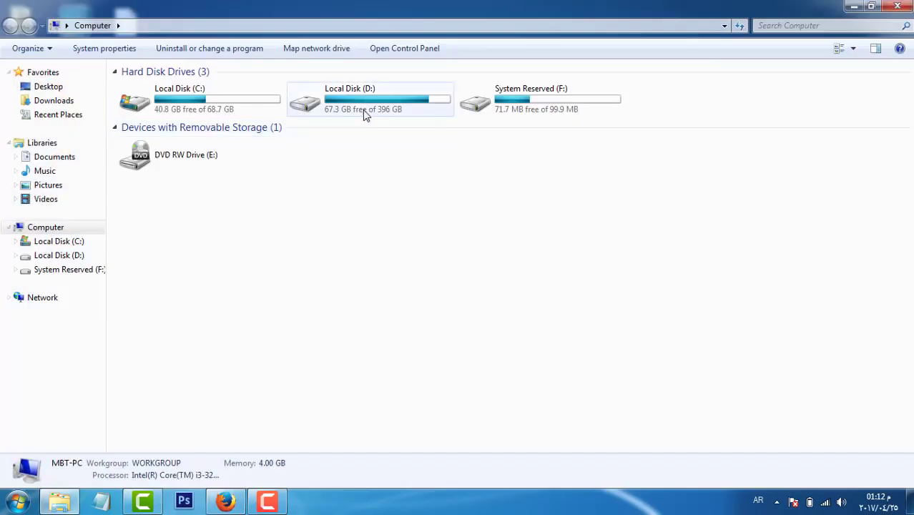
click(363, 113)
double_click(363, 114)
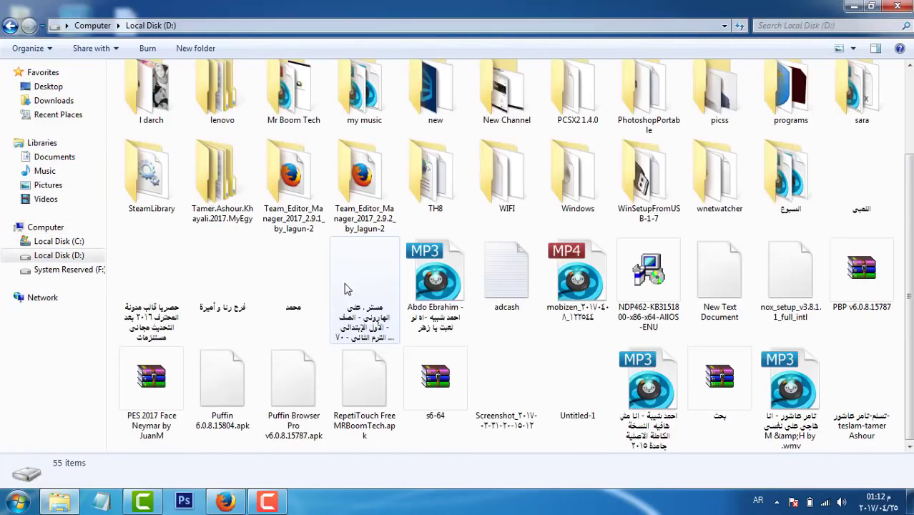
click(790, 284)
double_click(790, 284)
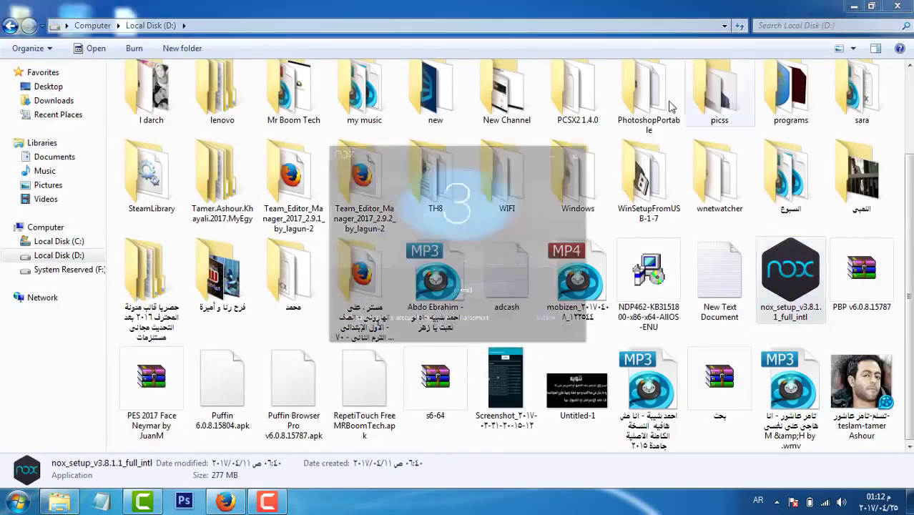
click(897, 5)
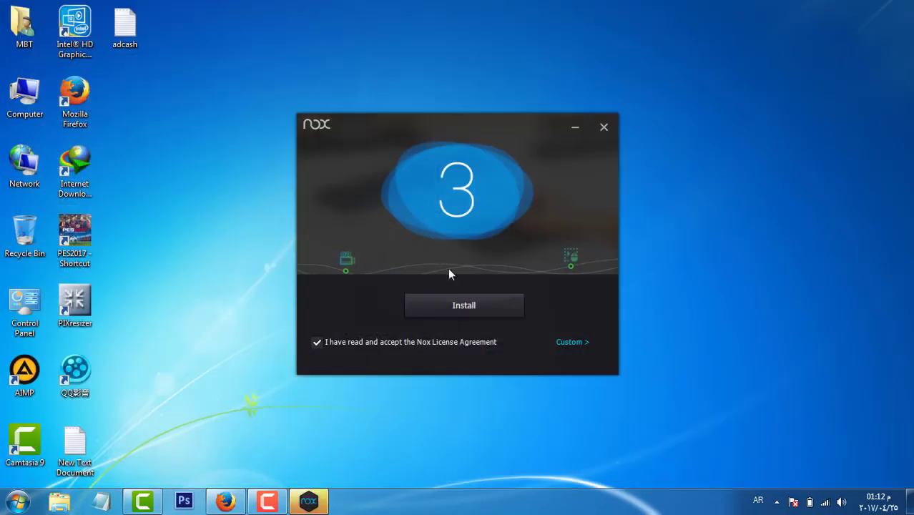
click(481, 312)
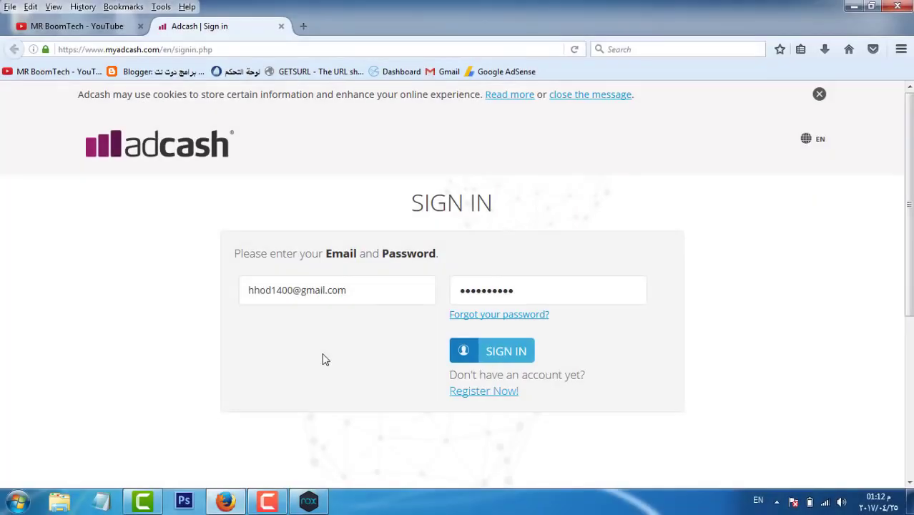
click(472, 394)
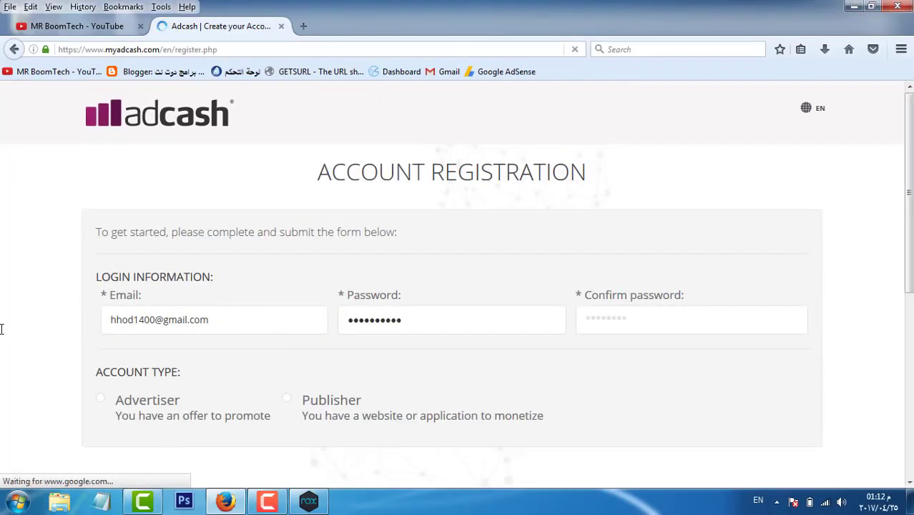
key(Tab)
click(692, 358)
scroll(419, 353, down, 3)
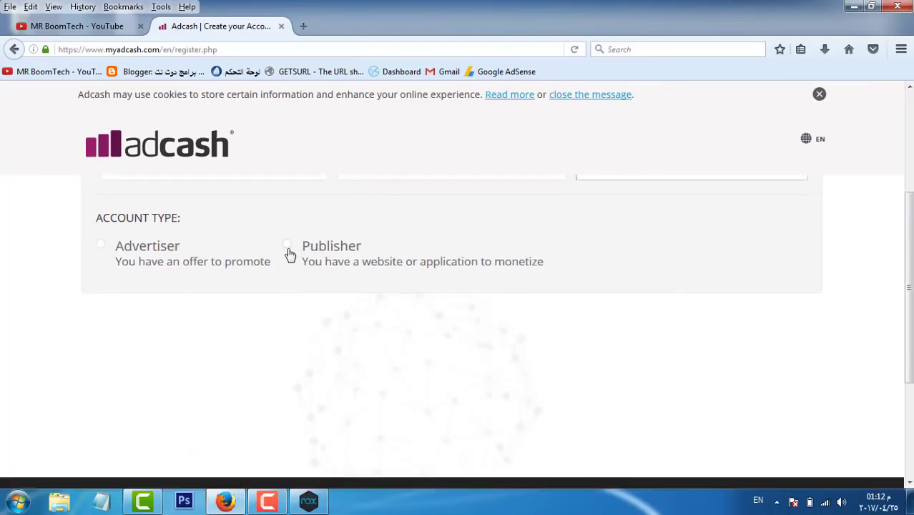
click(287, 249)
scroll(289, 254, down, 3)
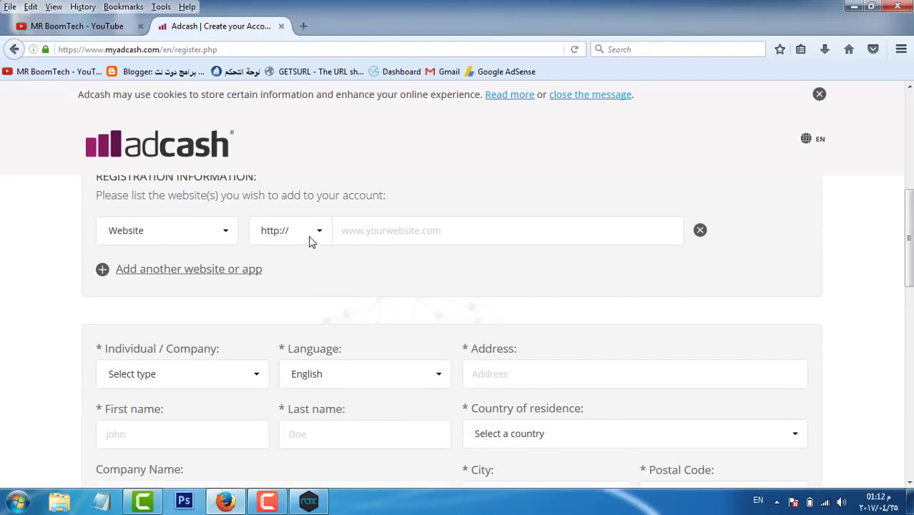
click(306, 239)
click(305, 239)
click(373, 234)
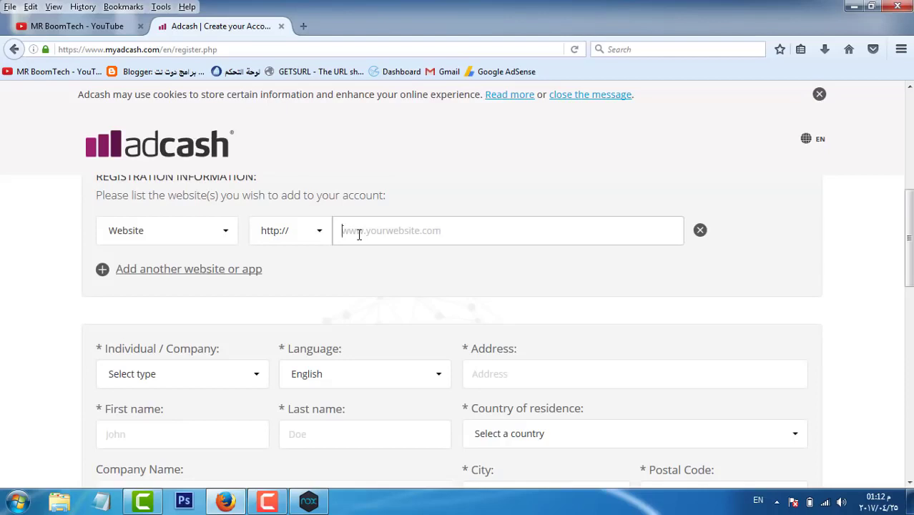
Step: Register as an Individual with English language, and fill in the address and first name
scroll(250, 272, down, 2)
click(160, 286)
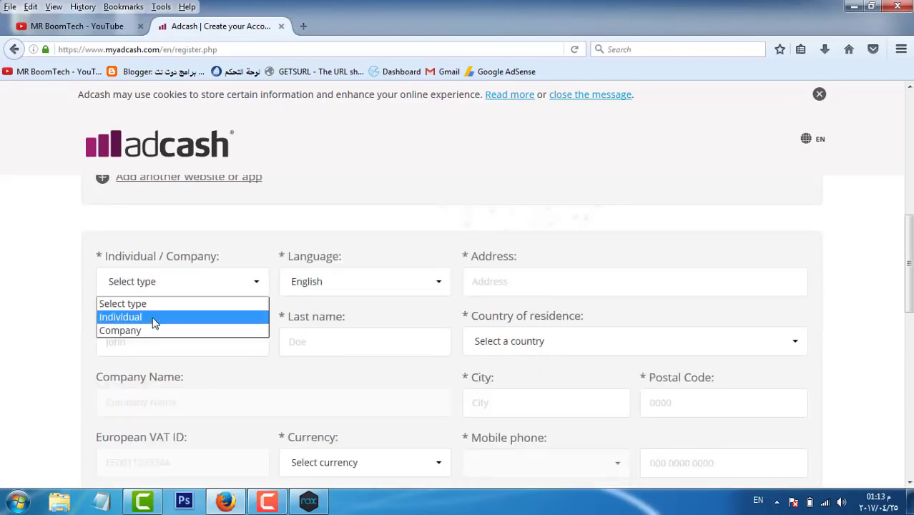
click(154, 319)
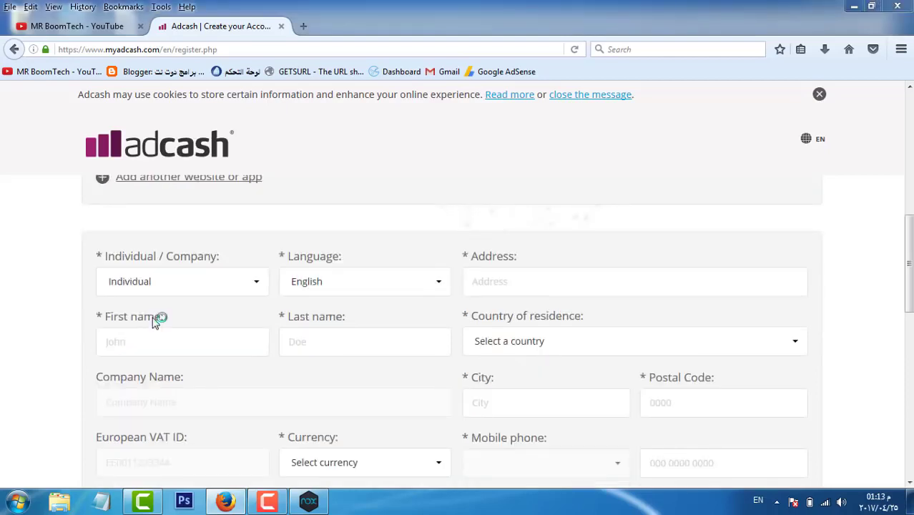
key(alt+shift)
click(337, 287)
click(338, 286)
click(481, 286)
click(190, 350)
click(323, 364)
click(470, 348)
click(503, 350)
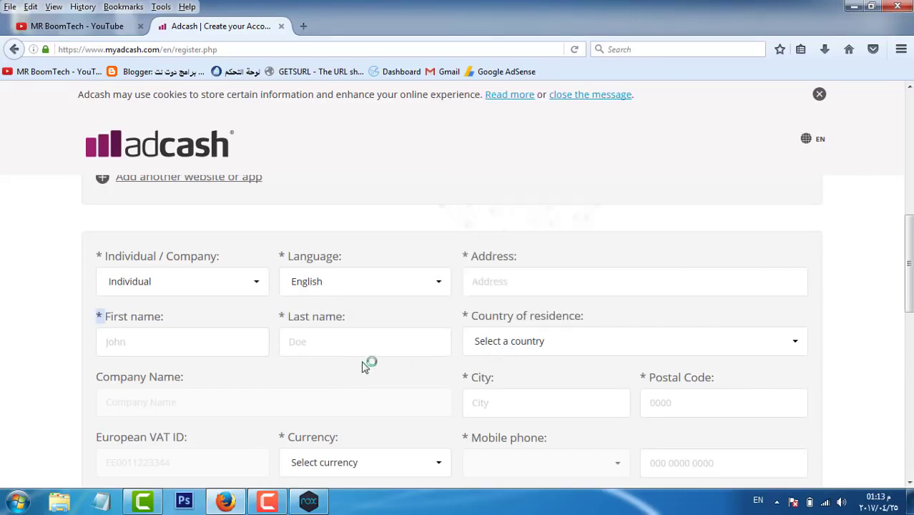
Step: Fill in the city and postal code and set the currency to USD
scroll(322, 354, down, 2)
click(201, 322)
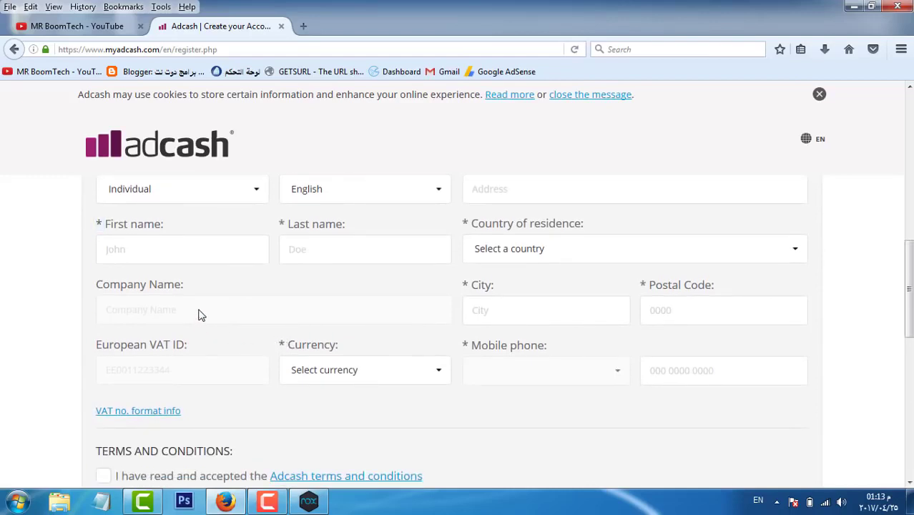
click(567, 310)
click(660, 318)
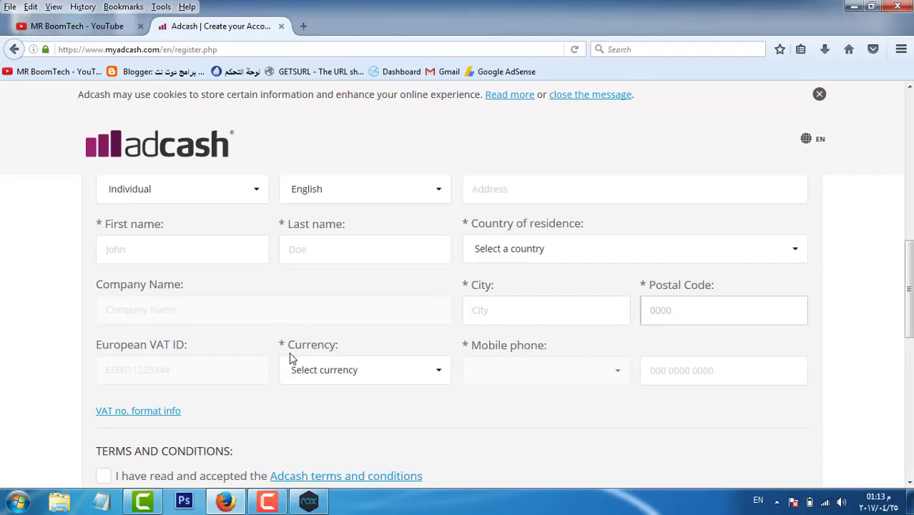
click(313, 377)
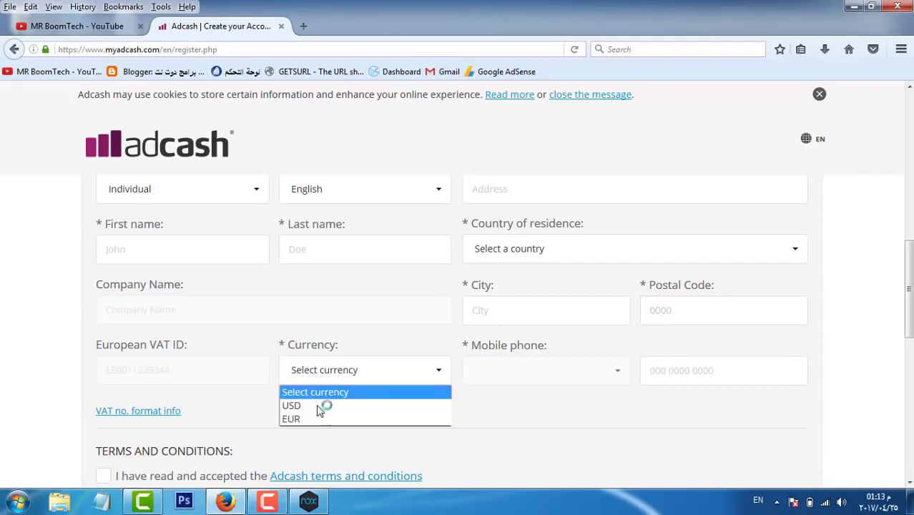
click(313, 406)
click(322, 373)
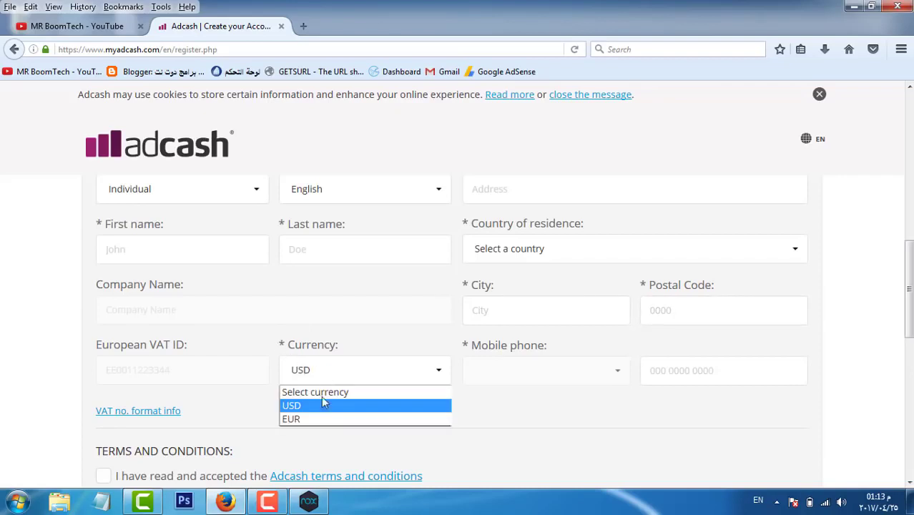
click(314, 435)
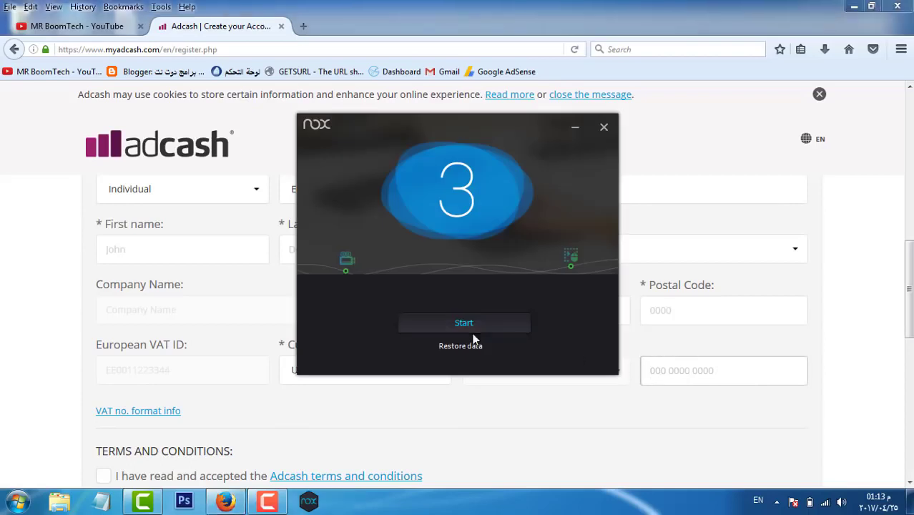
Step: Start the installed Nox player, then accept the Adcash terms and submit the registration
click(472, 326)
scroll(472, 373, down, 2)
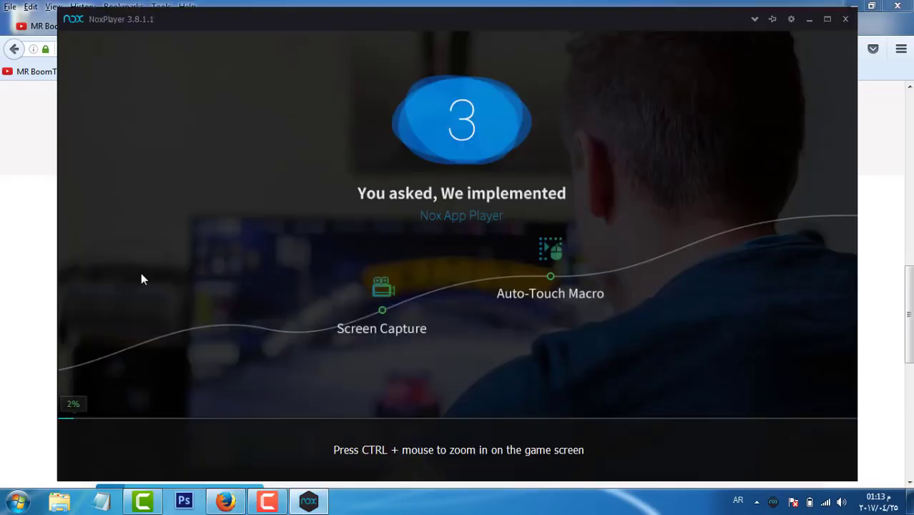
scroll(77, 350, down, 2)
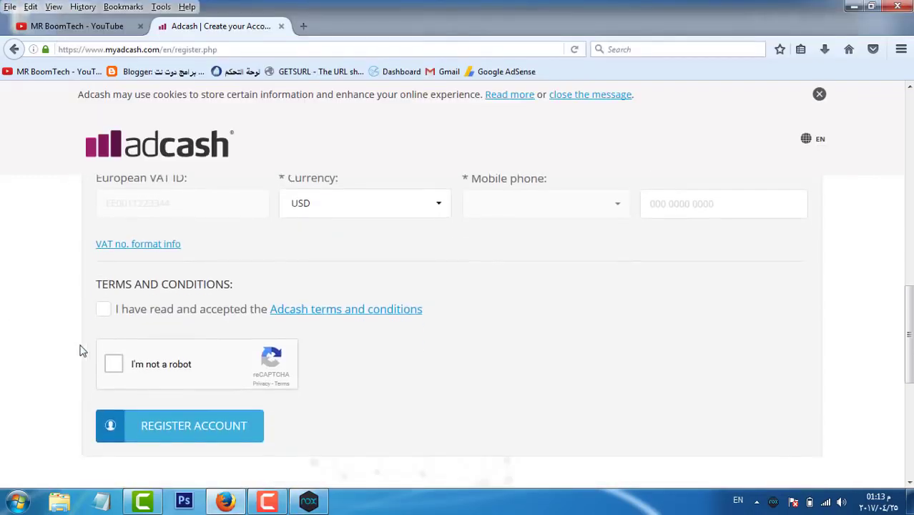
click(101, 294)
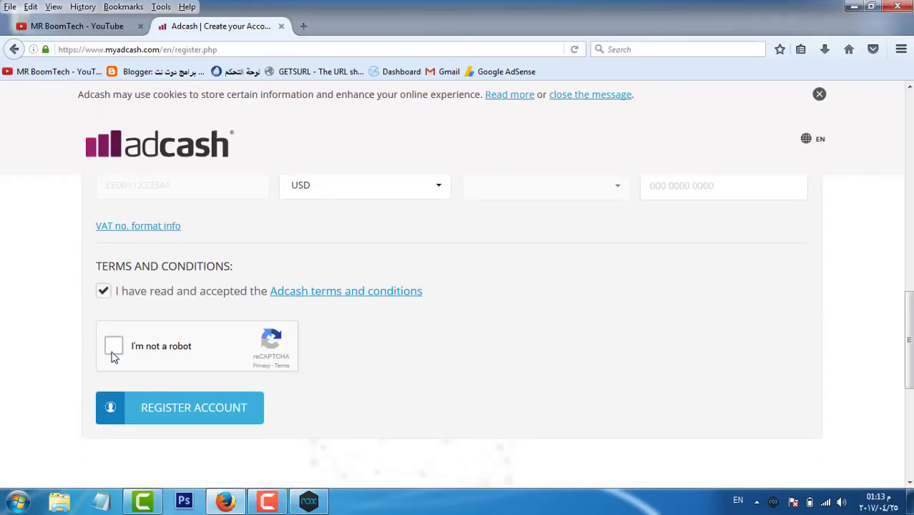
click(171, 419)
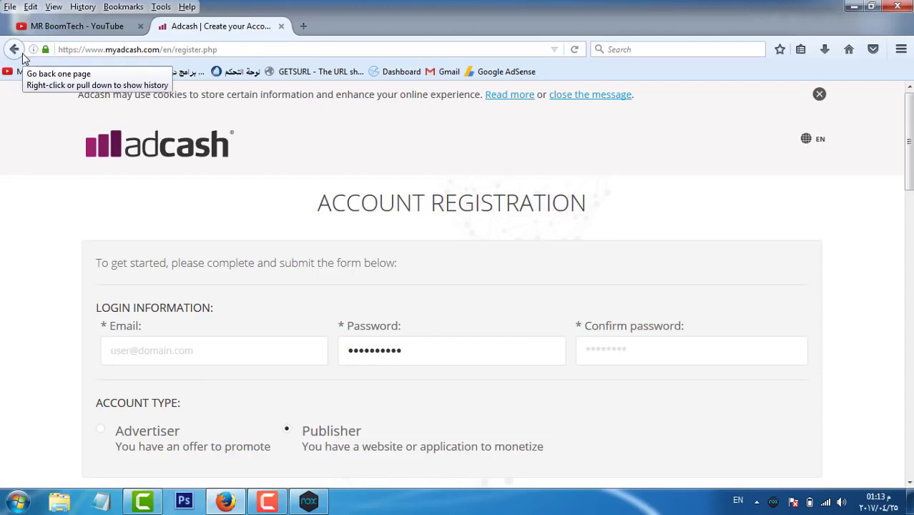
Step: Return to the Adcash sign-in page, bring Firefox in front of NoxPlayer, and sign in
click(23, 54)
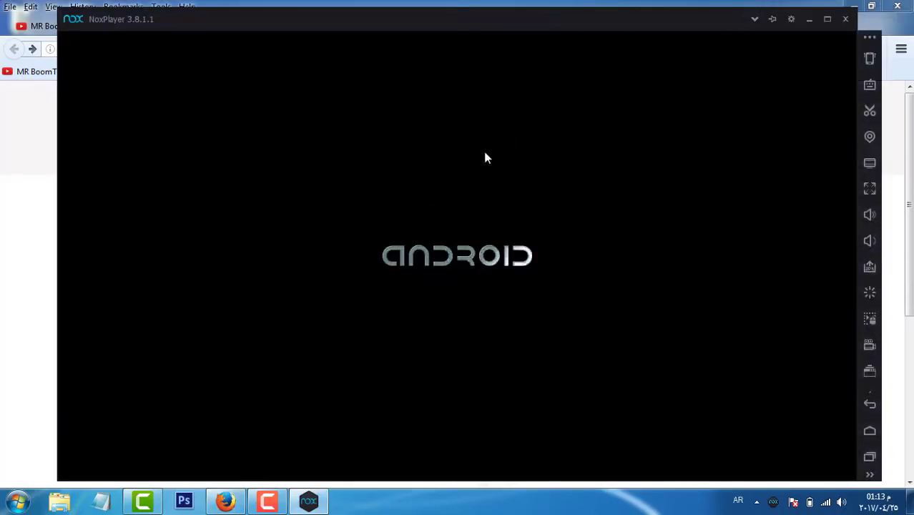
click(36, 193)
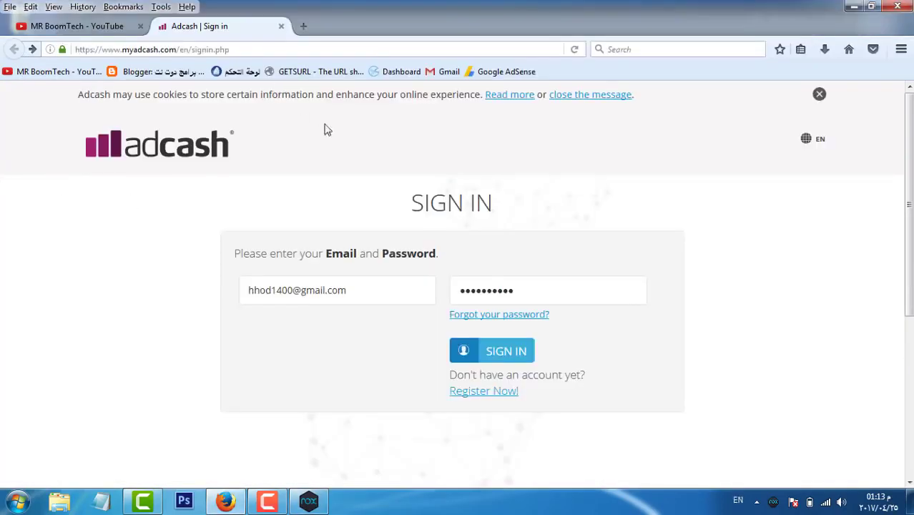
click(527, 360)
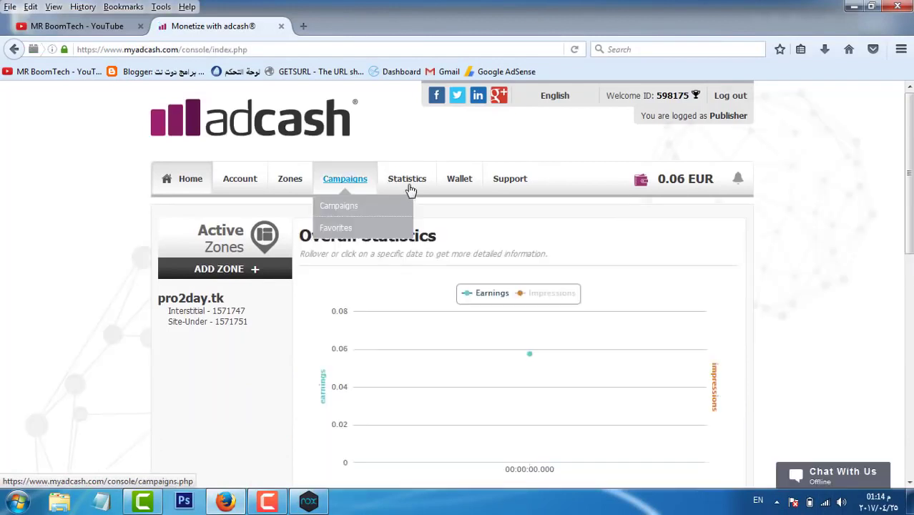
Step: Open Statistics and highlight the totals: 490 impressions, 0.06 EUR earnings, 0.12 EUR eCPM
mouse_move(406, 187)
click(402, 207)
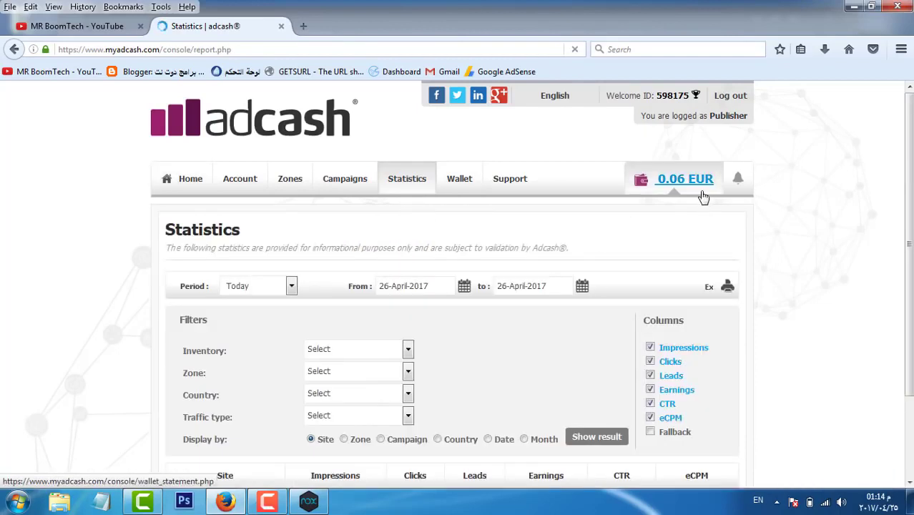
scroll(701, 198, down, 2)
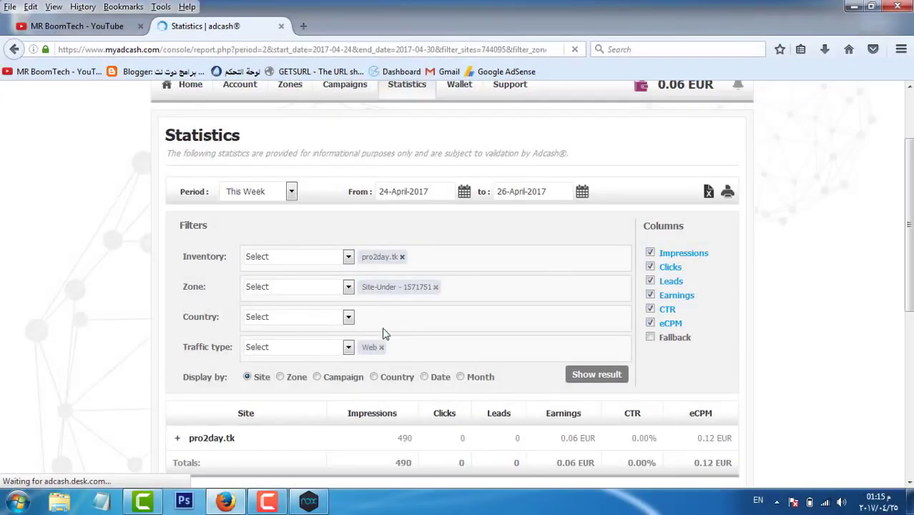
scroll(382, 334, down, 2)
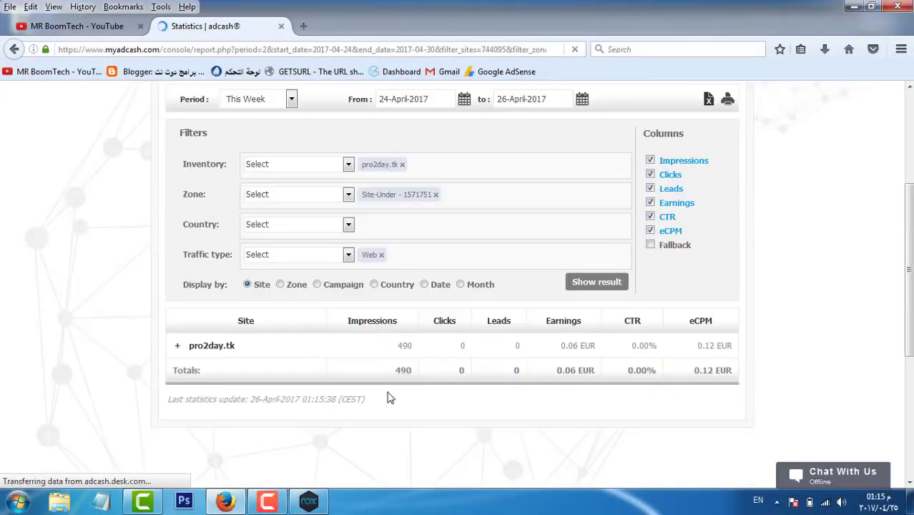
double_click(404, 370)
click(383, 397)
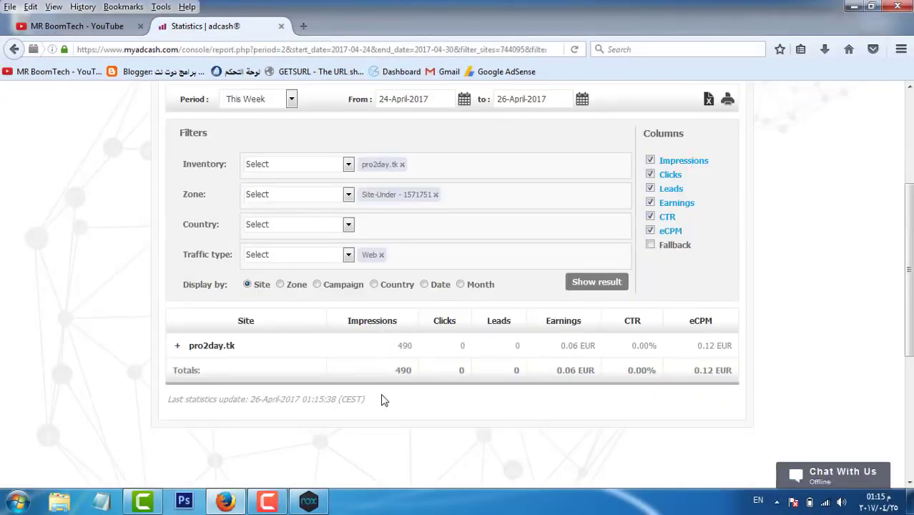
double_click(401, 370)
mouse_move(581, 372)
mouse_down()
mouse_move(595, 372)
mouse_move(565, 371)
mouse_up()
drag(690, 371, 750, 372)
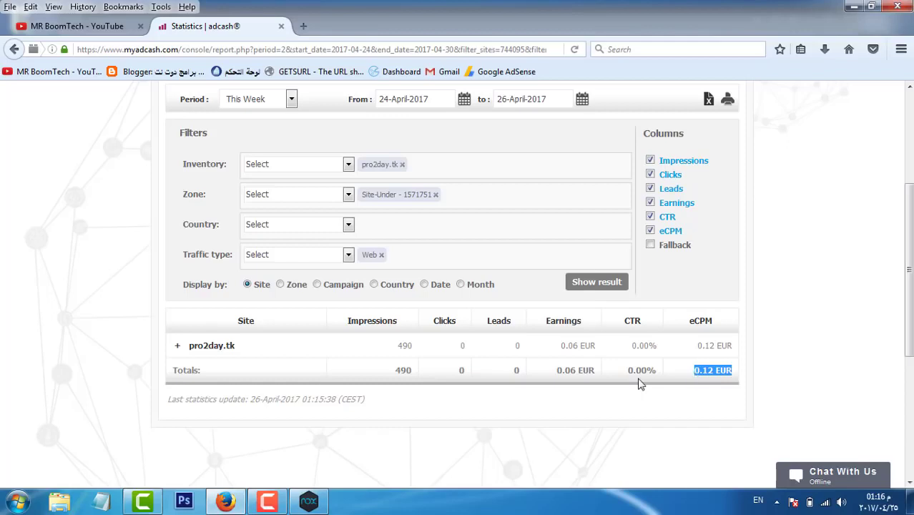
scroll(629, 378, up, 5)
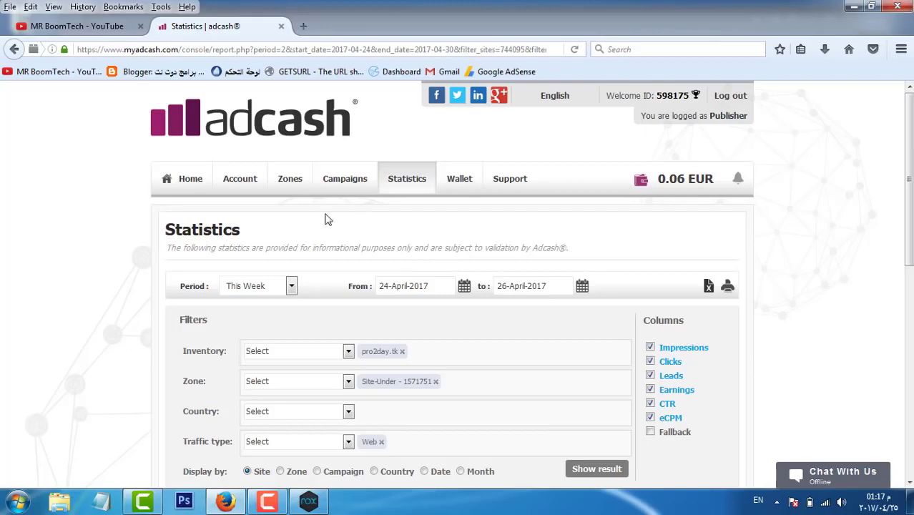
Step: Show the Adcash registered sites list and dismiss the NoxPlayer tutorial
mouse_move(239, 180)
click(250, 227)
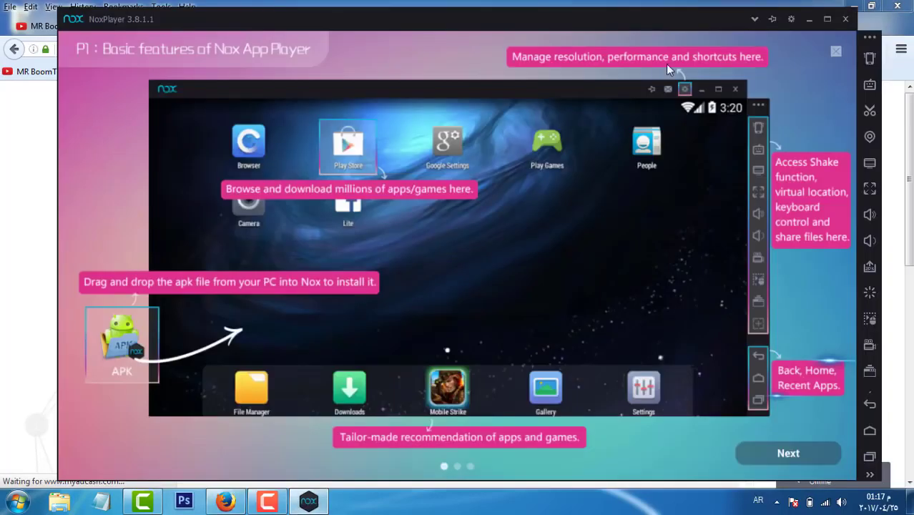
click(785, 455)
click(786, 455)
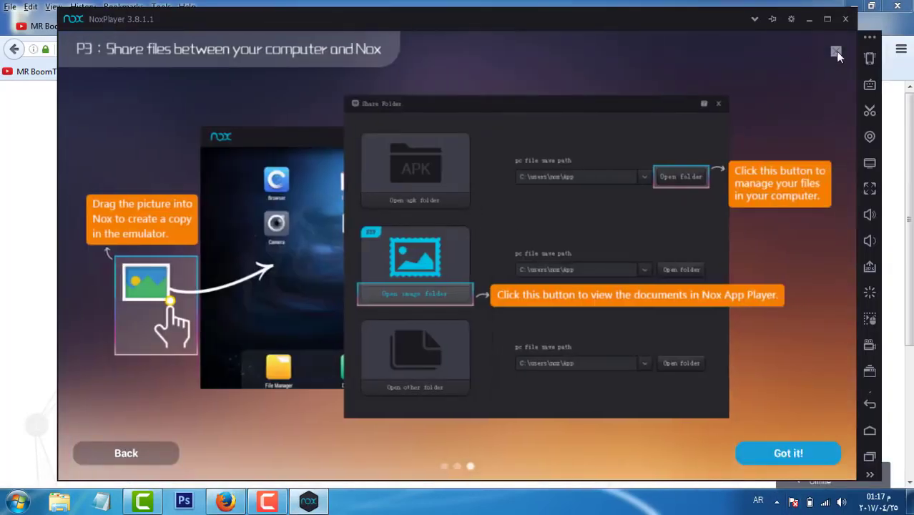
click(835, 51)
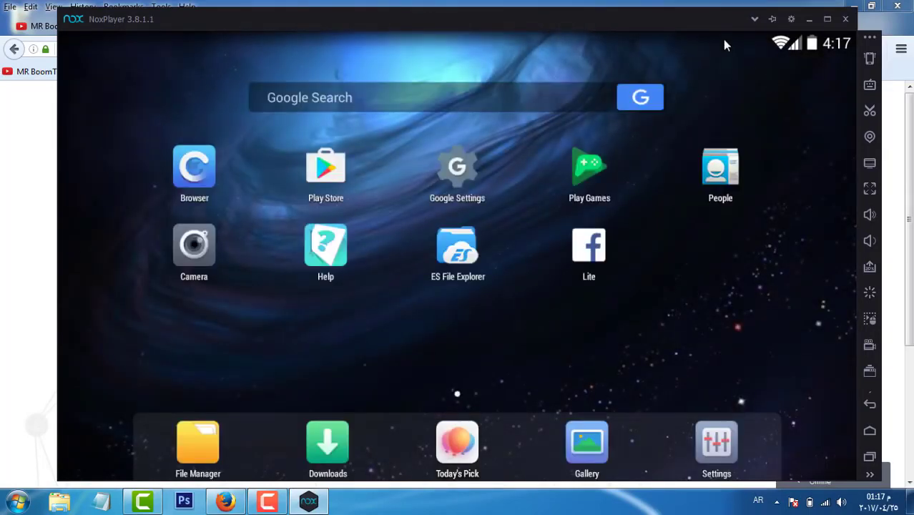
Step: In Nox system settings, enable root startup, choose the Low preset and 480x800 mobile phone
click(791, 20)
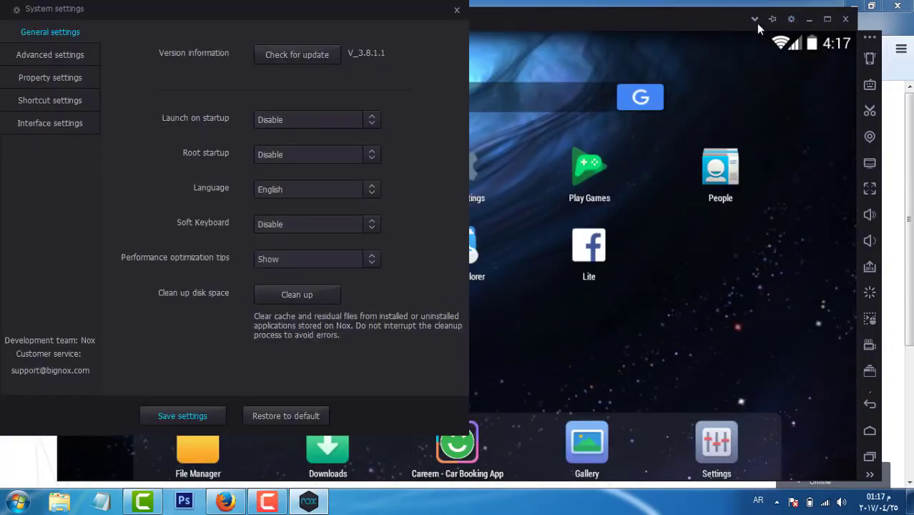
click(373, 152)
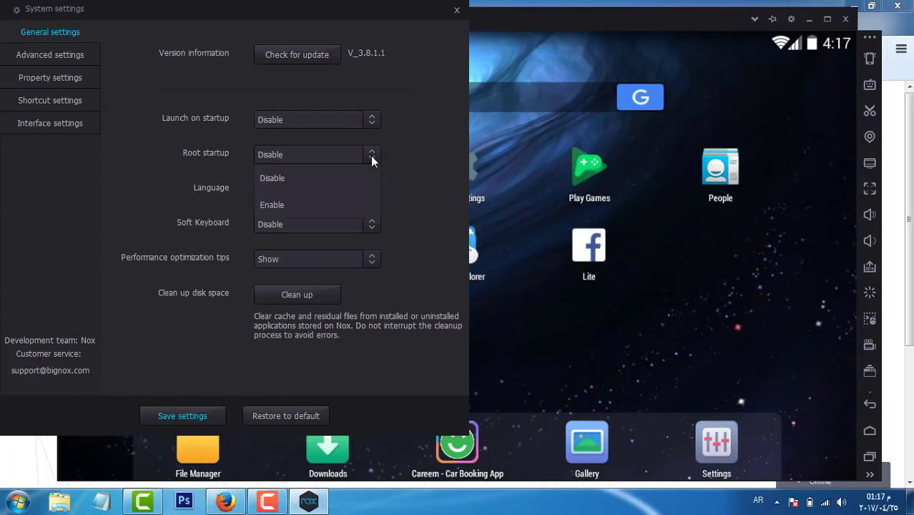
click(311, 156)
click(307, 156)
click(291, 203)
click(52, 57)
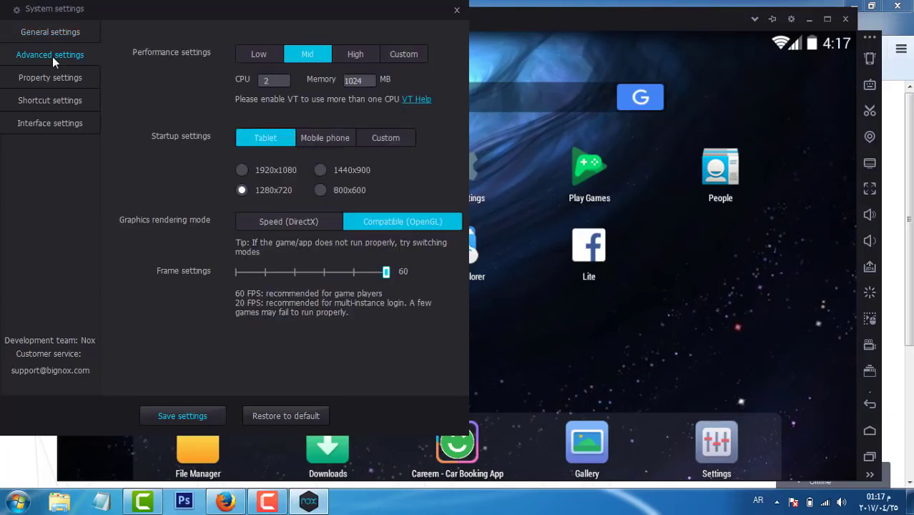
click(266, 57)
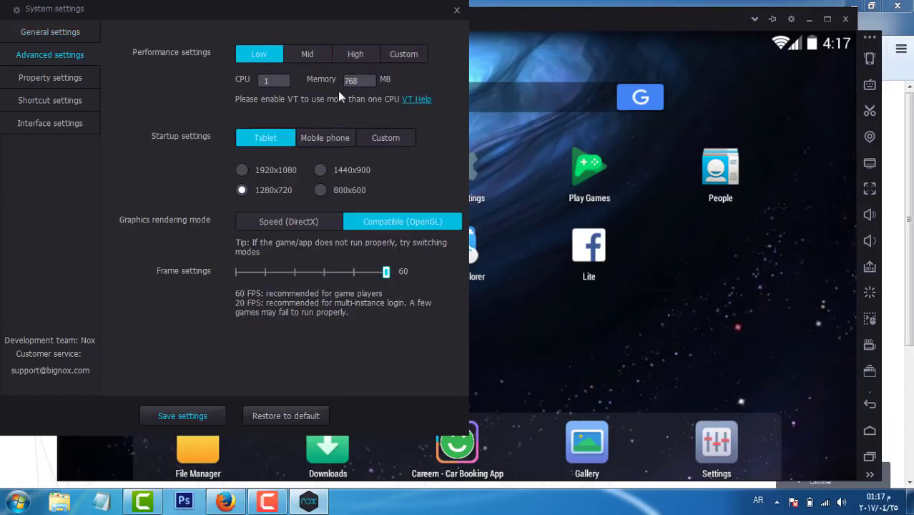
click(342, 140)
click(355, 191)
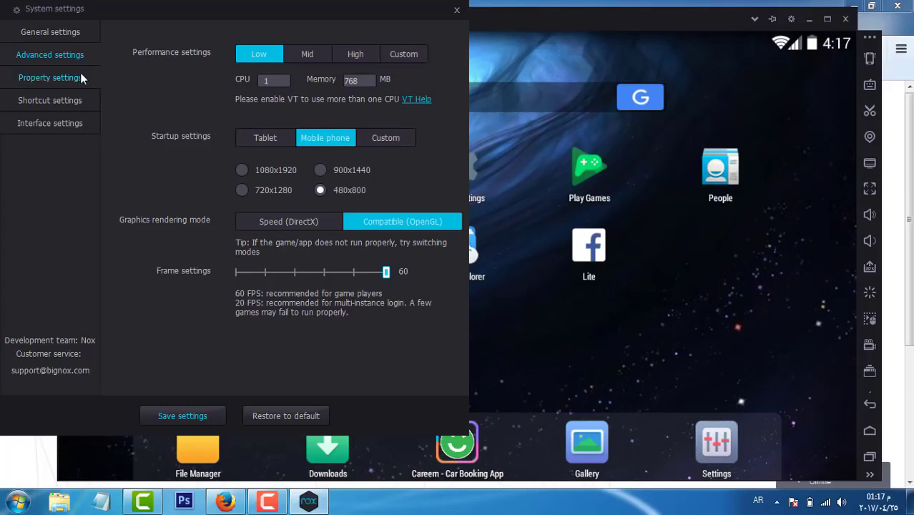
Step: Review the property, shortcut and interface settings, then save and dismiss the restart prompt
click(55, 76)
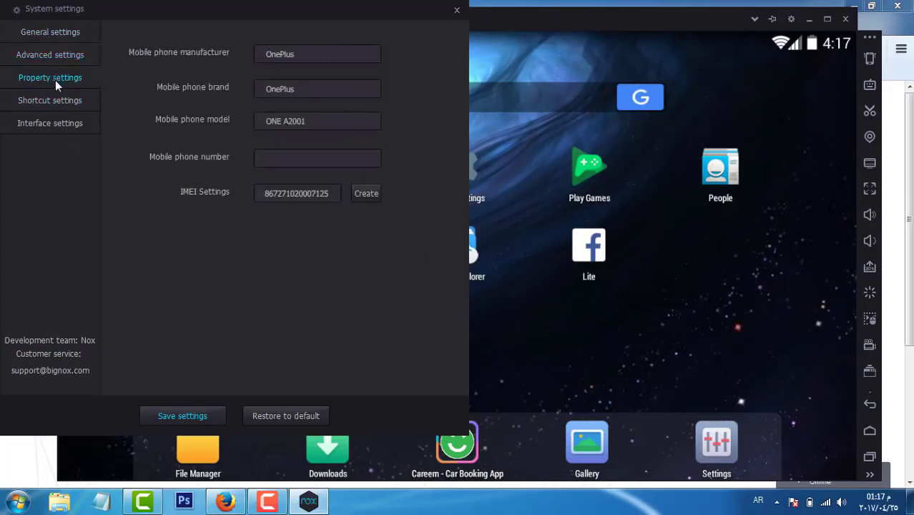
click(60, 94)
click(63, 84)
click(62, 104)
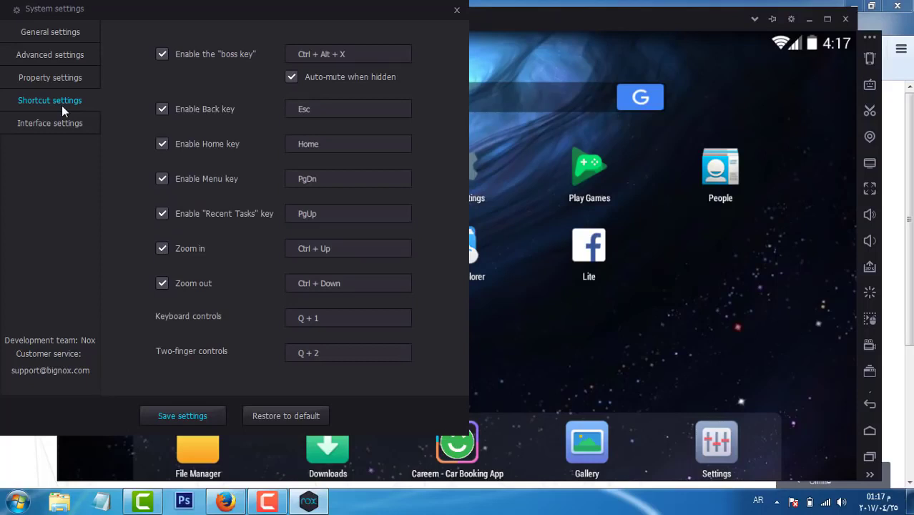
click(63, 122)
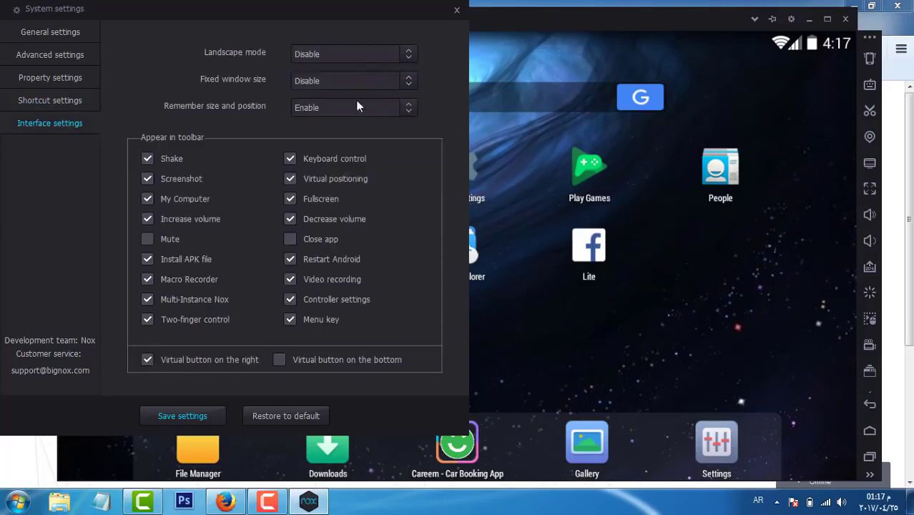
click(205, 417)
click(196, 262)
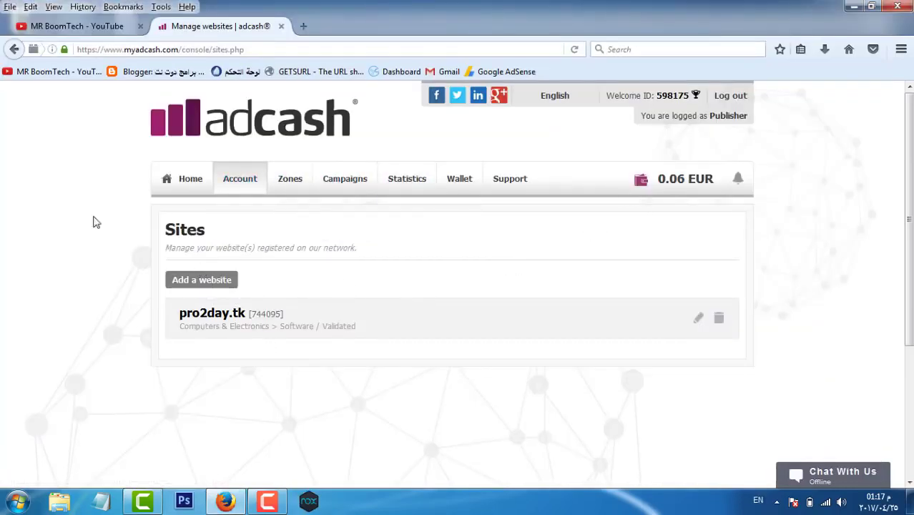
click(228, 289)
scroll(271, 308, down, 2)
click(309, 303)
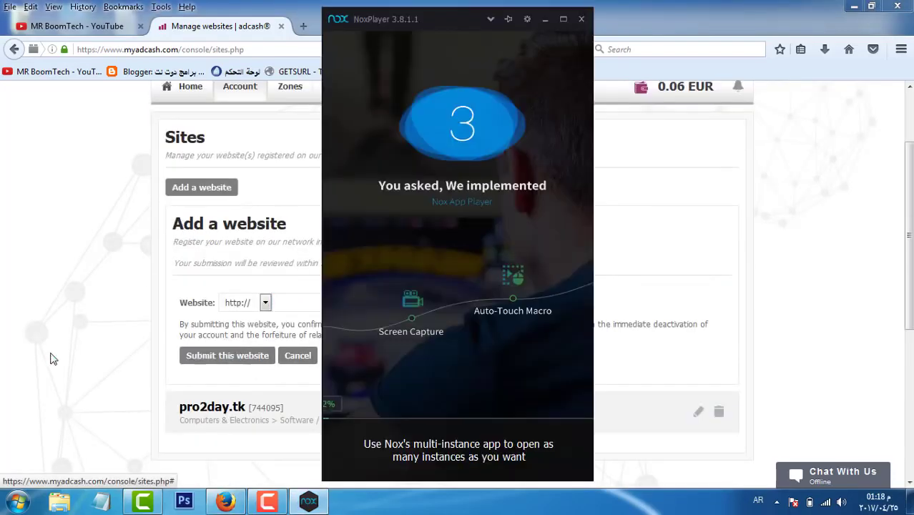
click(337, 302)
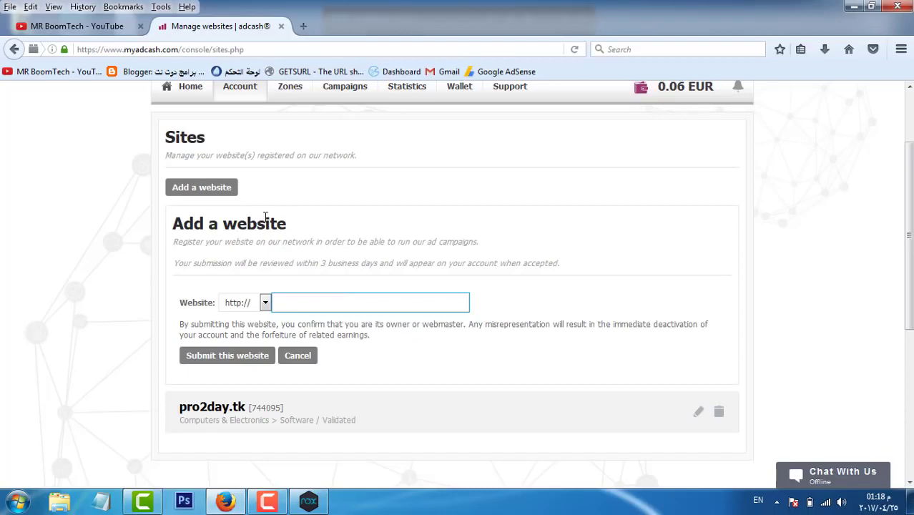
mouse_move(241, 96)
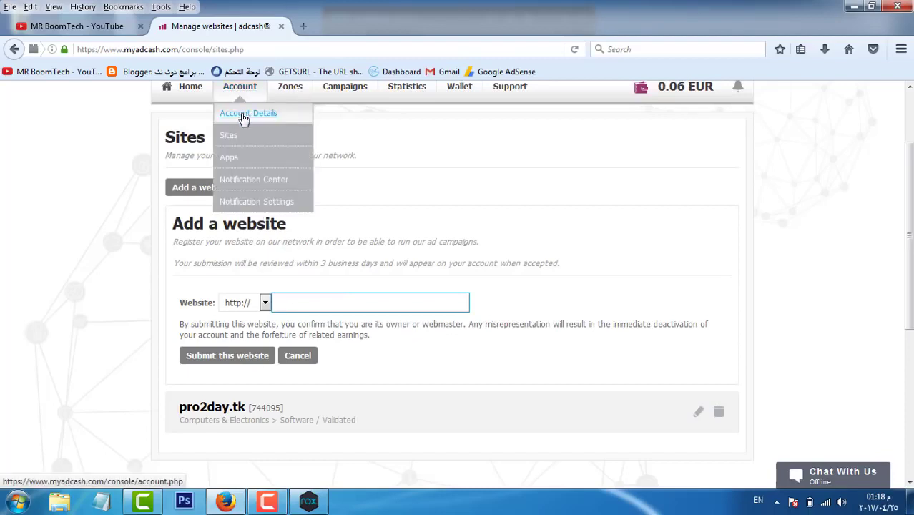
click(15, 49)
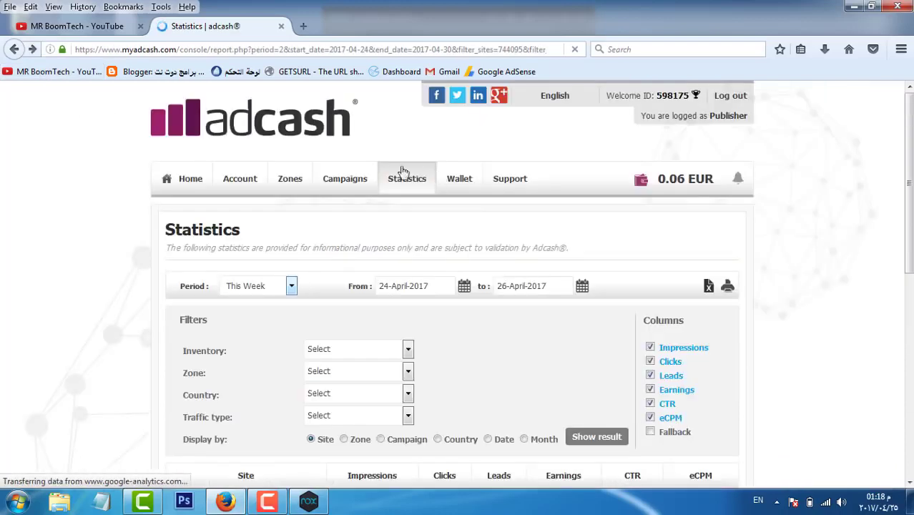
mouse_move(339, 172)
mouse_move(239, 180)
click(243, 228)
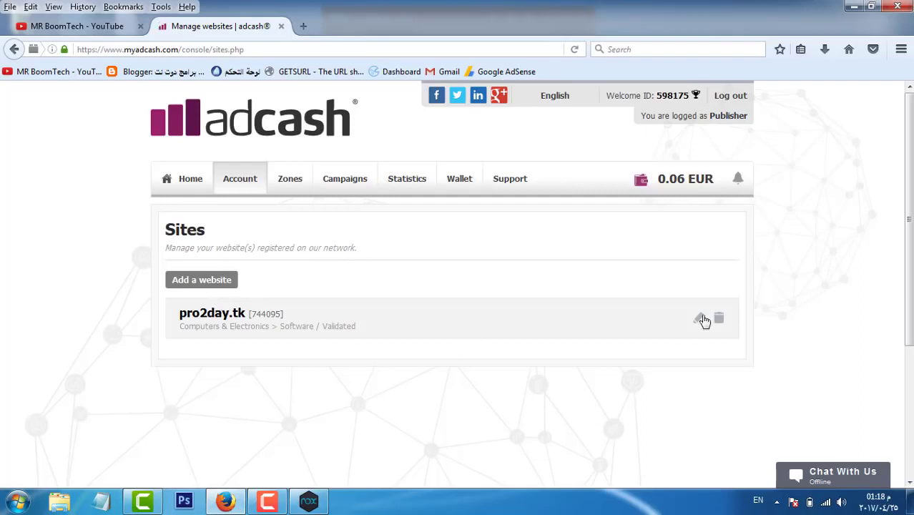
Step: Delete Interstitial zone 1571747 from pro2day.tk, keeping Site-Under zone 1571751
click(697, 318)
mouse_move(303, 180)
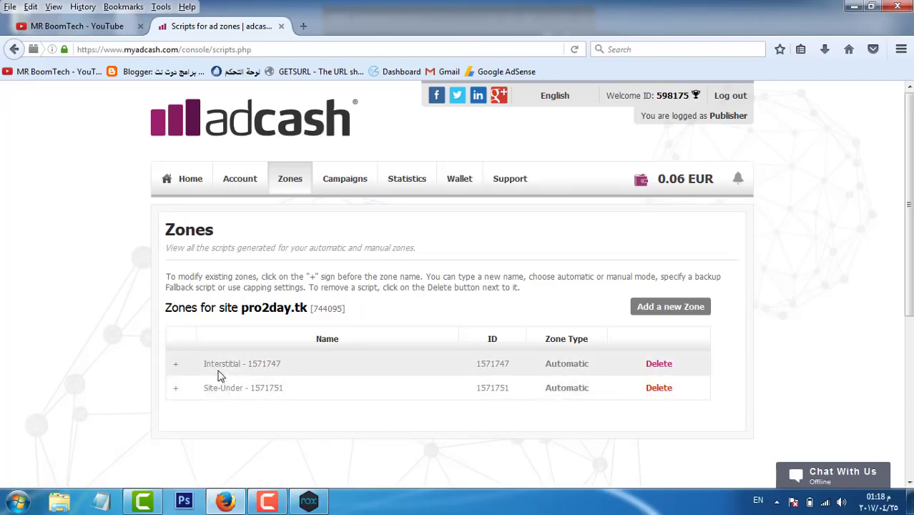
click(658, 364)
click(461, 260)
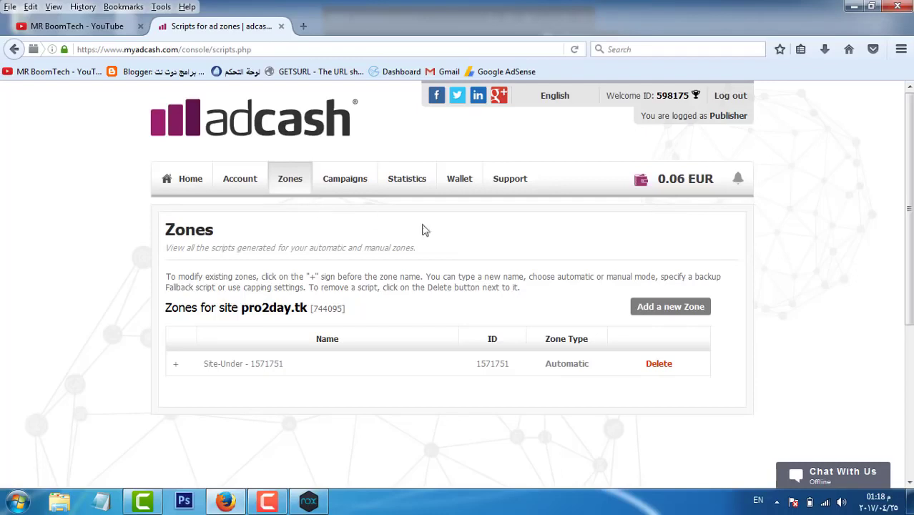
click(647, 310)
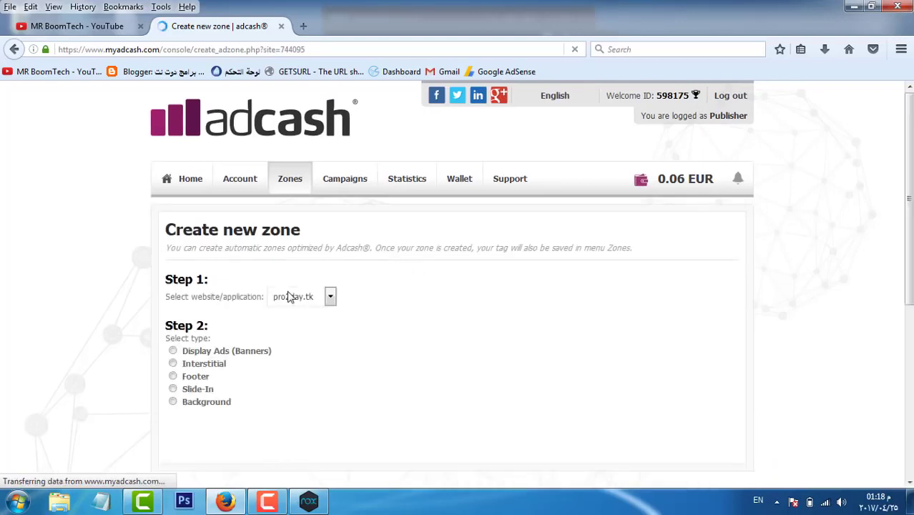
scroll(293, 294, down, 2)
click(302, 205)
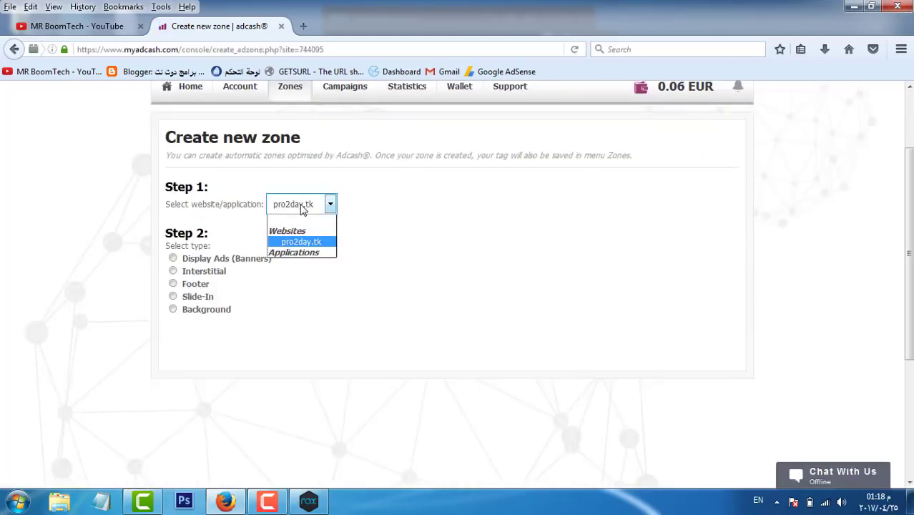
click(302, 207)
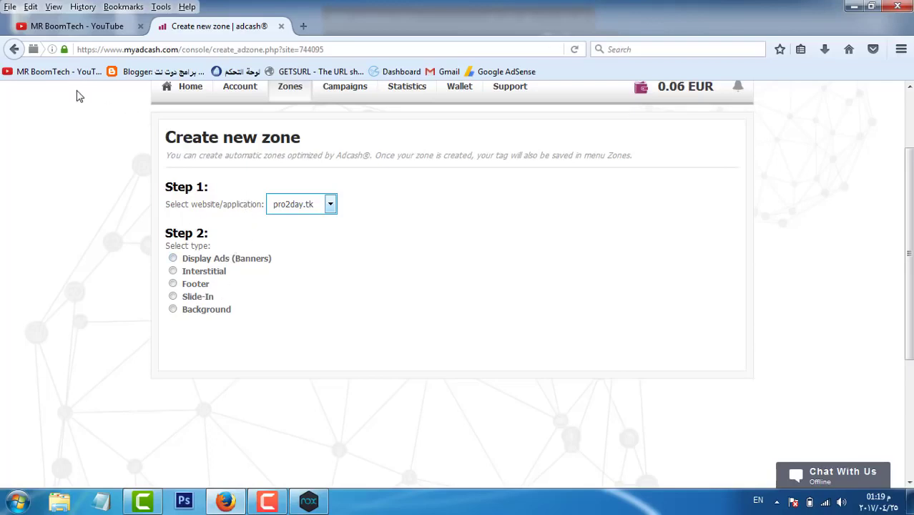
scroll(230, 280, down, 3)
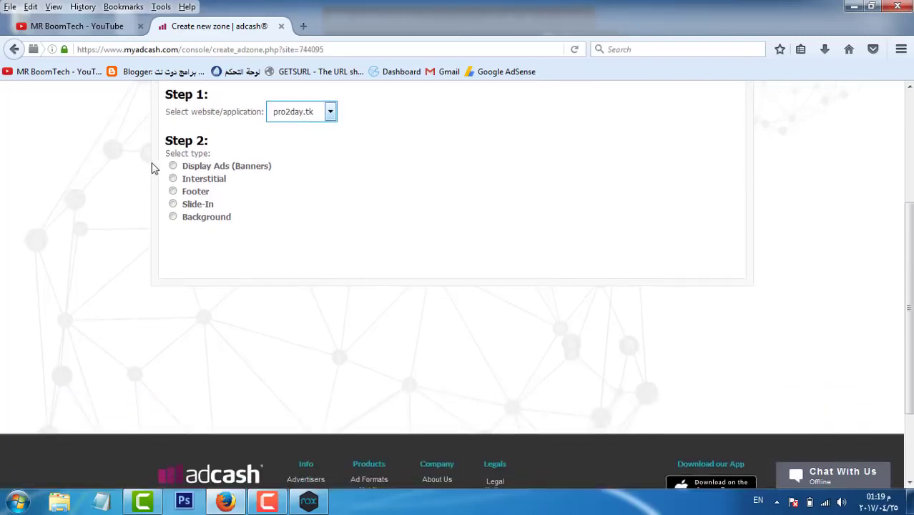
click(202, 180)
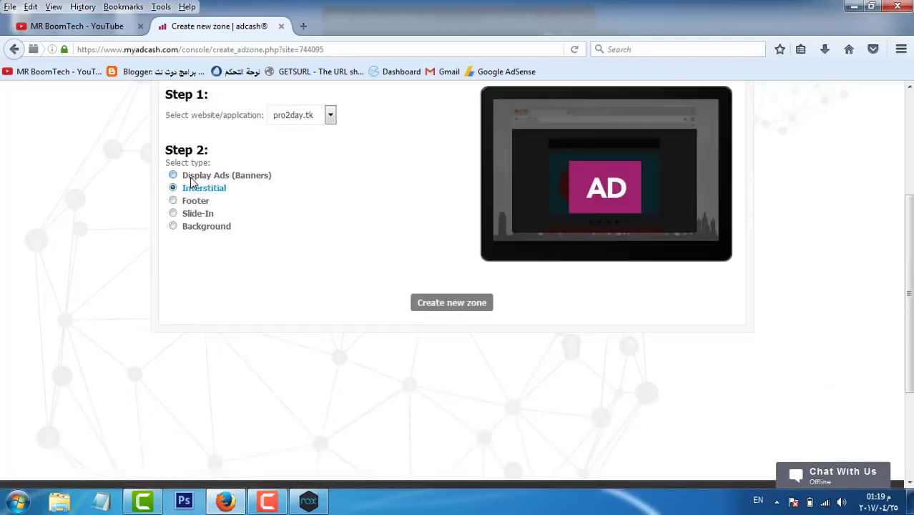
click(190, 178)
click(14, 50)
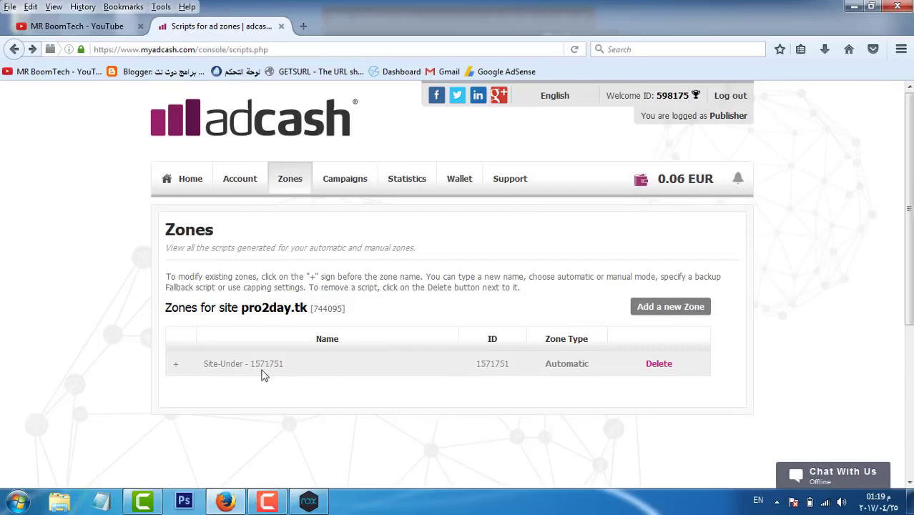
scroll(391, 371, down, 5)
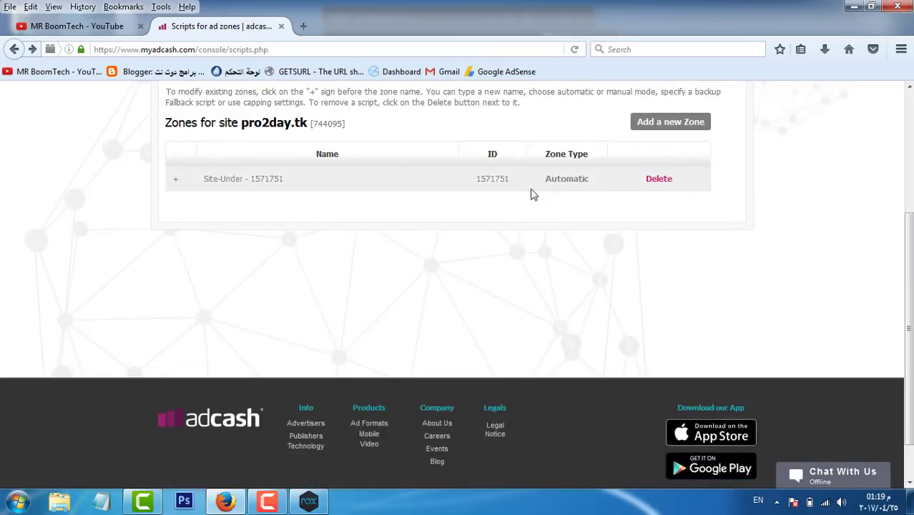
Step: Copy the Site-Under direct link (display.php?r=1571751) and paste it into Notepad
click(566, 180)
click(282, 178)
drag(463, 222, 237, 221)
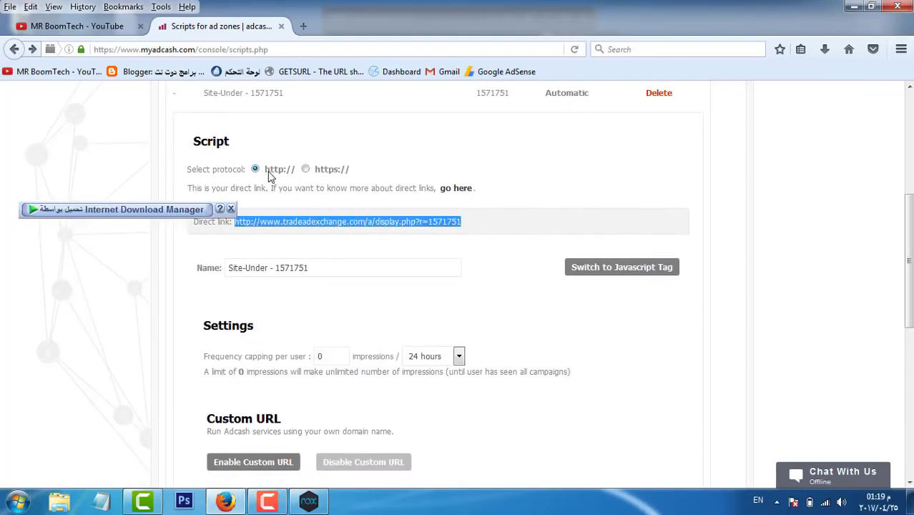
click(356, 168)
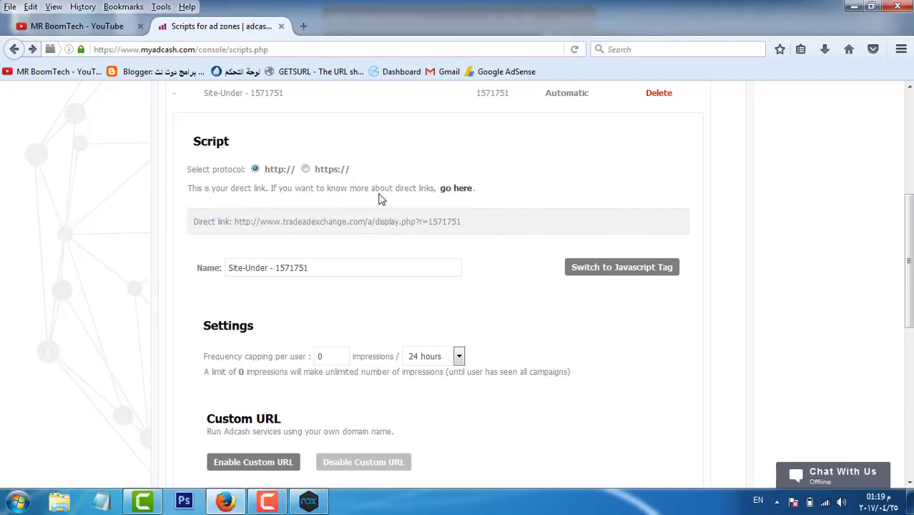
drag(494, 227, 401, 222)
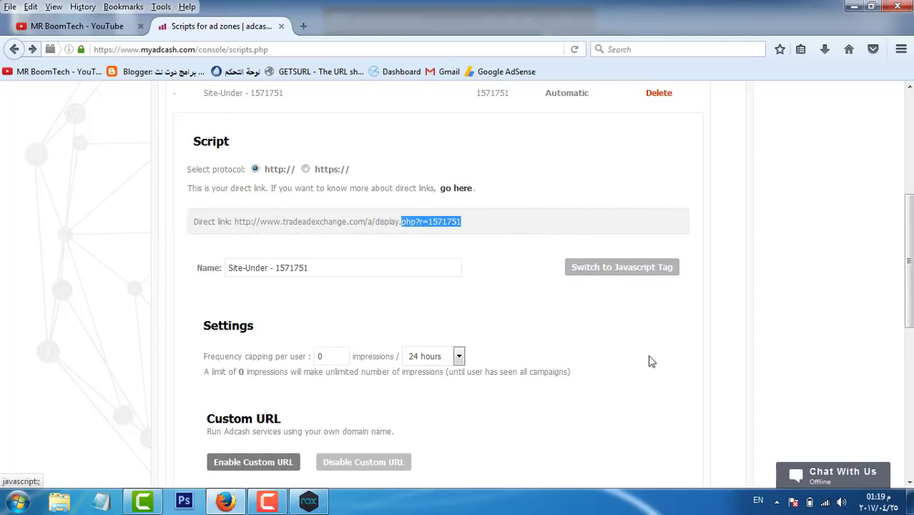
triple_click(464, 223)
drag(234, 222, 259, 221)
drag(343, 238, 469, 238)
key(ctrl+c)
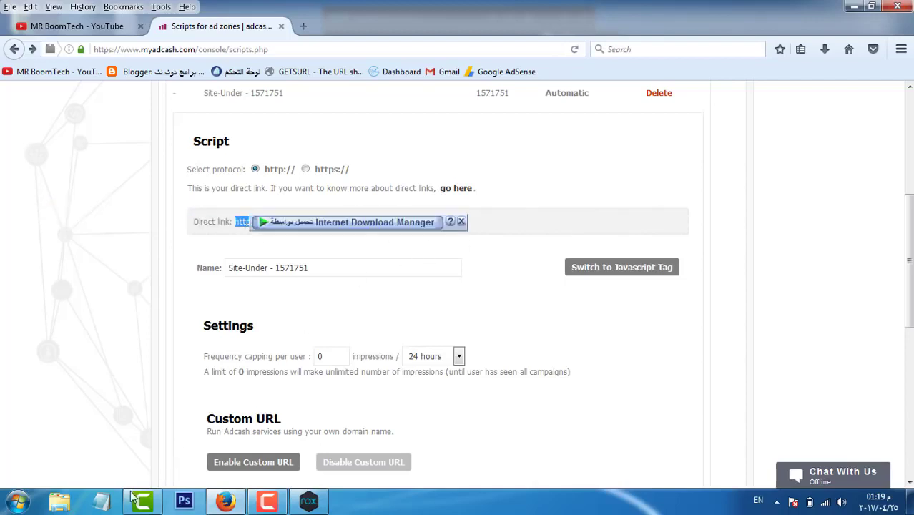
click(101, 500)
key(ctrl+v)
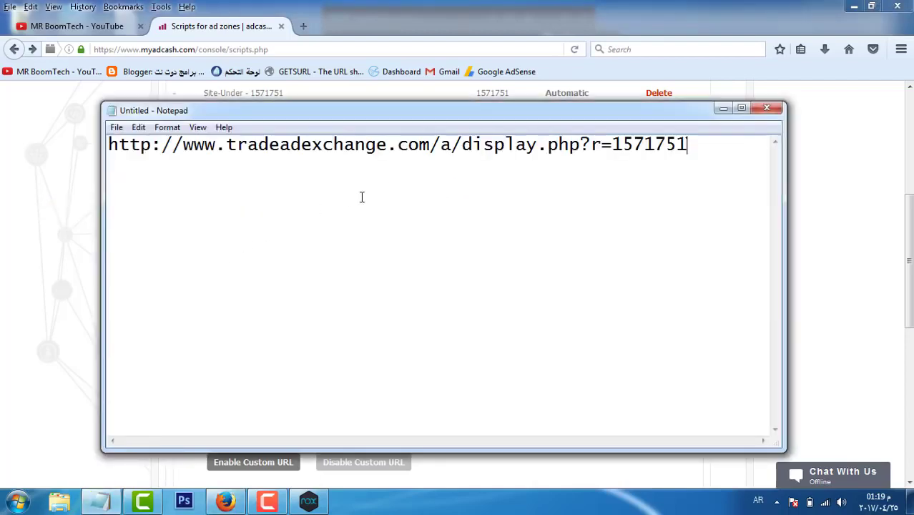
Step: Paste the tradeadexchange ad URL into privatelink.de, anonymize it, and select the resulting link
click(303, 27)
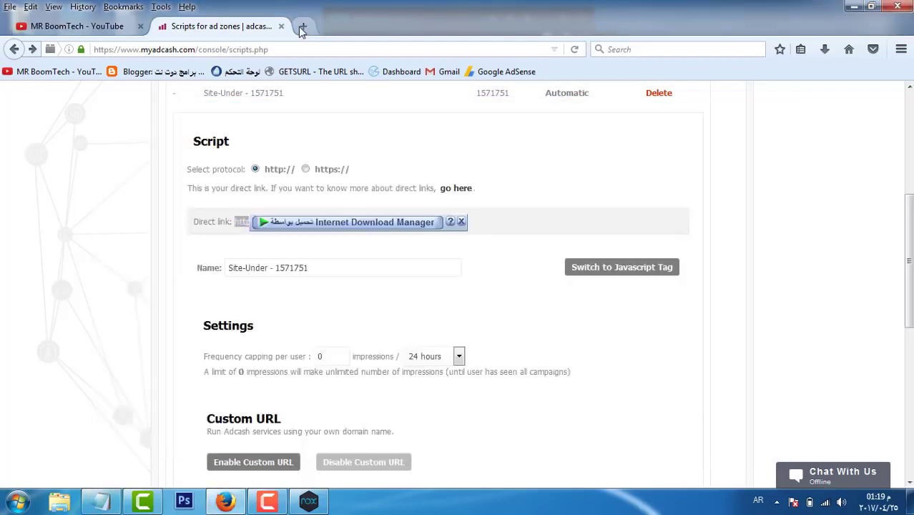
key(alt+shift)
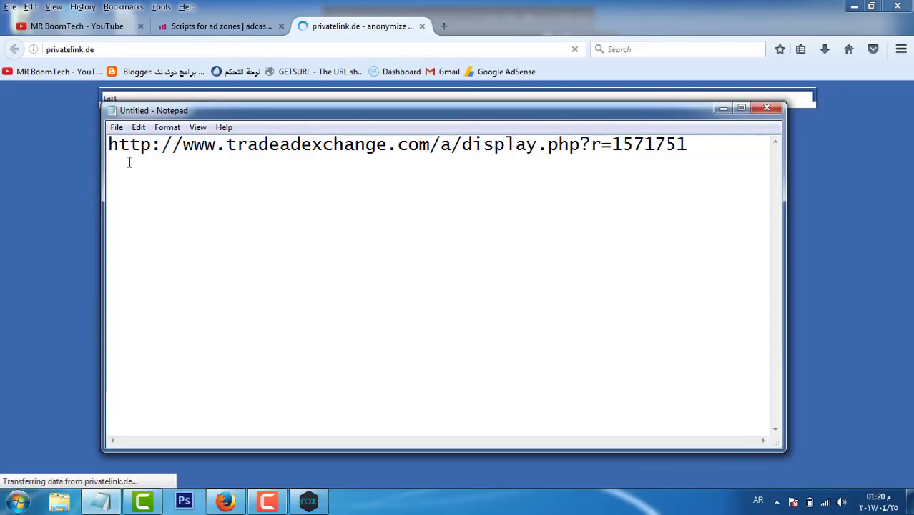
drag(109, 145, 688, 145)
key(ctrl+c)
click(37, 264)
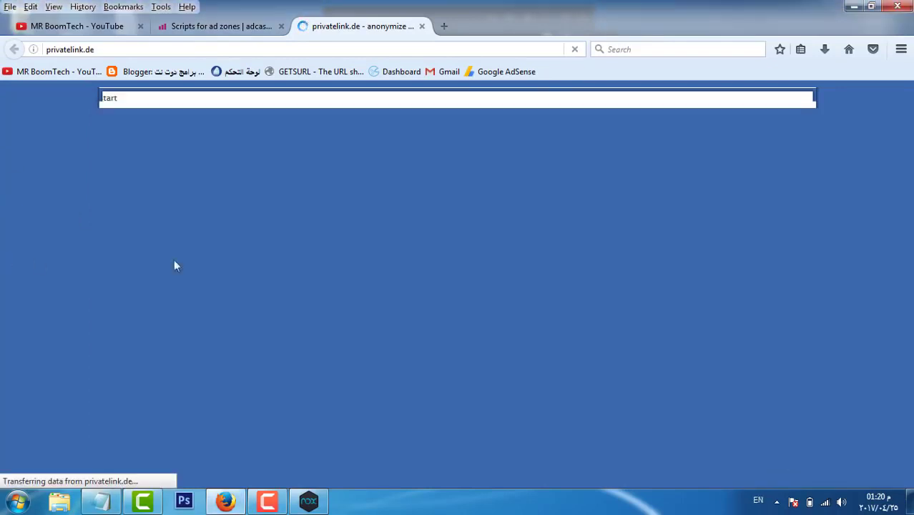
drag(260, 306, 0, 315)
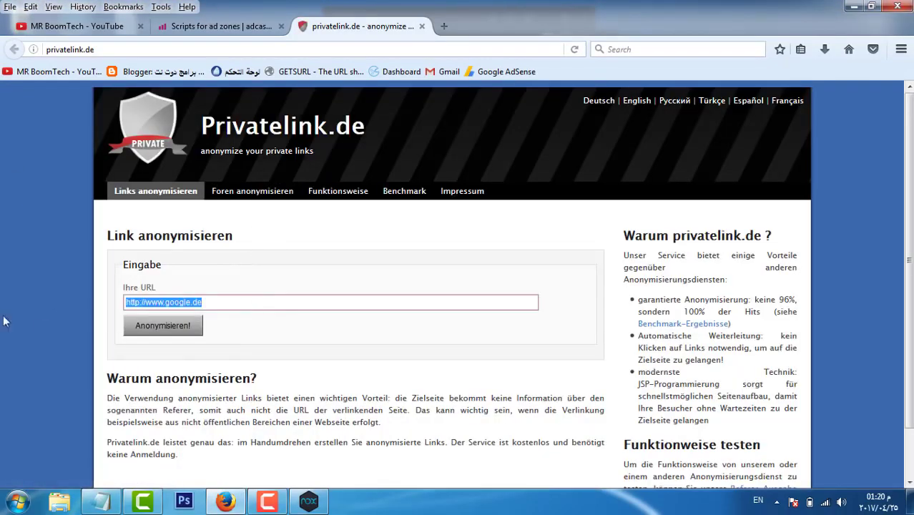
key(ctrl+v)
click(158, 325)
triple_click(522, 409)
Step: Install the Puffin 6.0.8.15804 APK into NoxPlayer from Local Disk (D:)
click(308, 501)
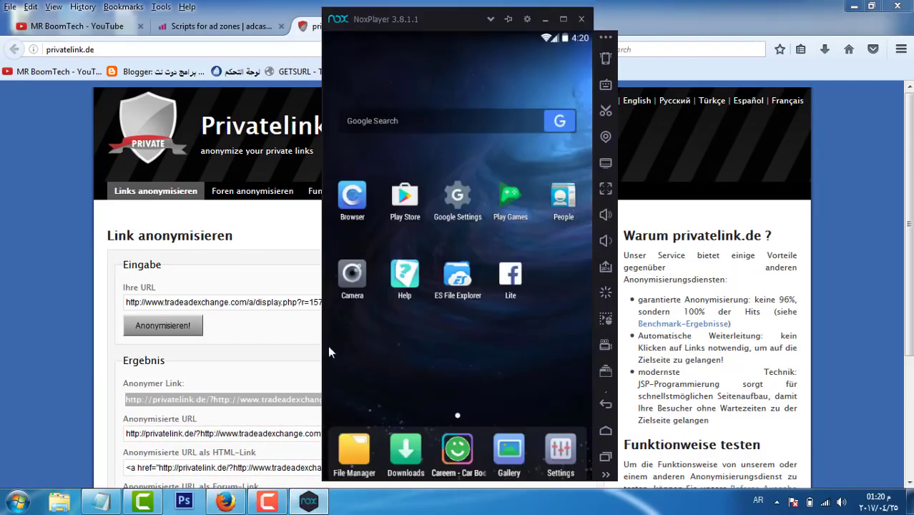
drag(538, 309, 333, 343)
click(604, 267)
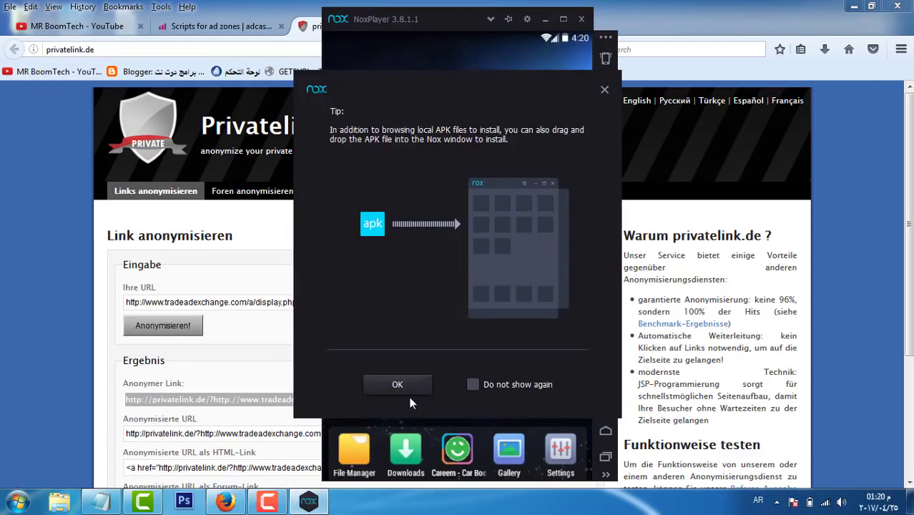
click(399, 385)
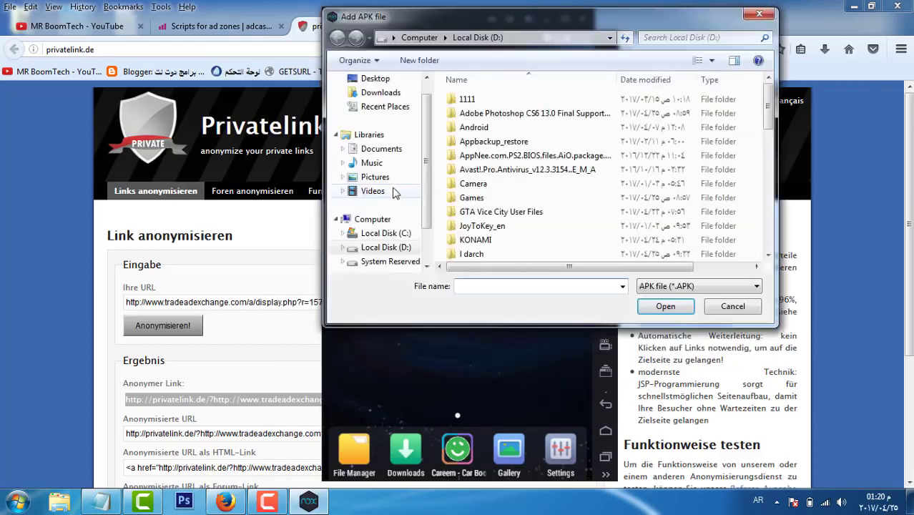
scroll(472, 207, down, 10)
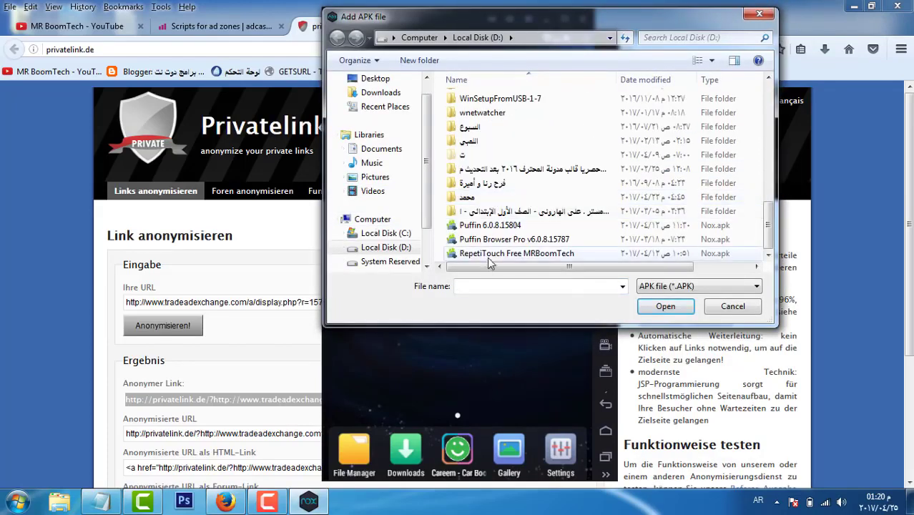
click(494, 225)
click(514, 253)
click(543, 225)
click(661, 306)
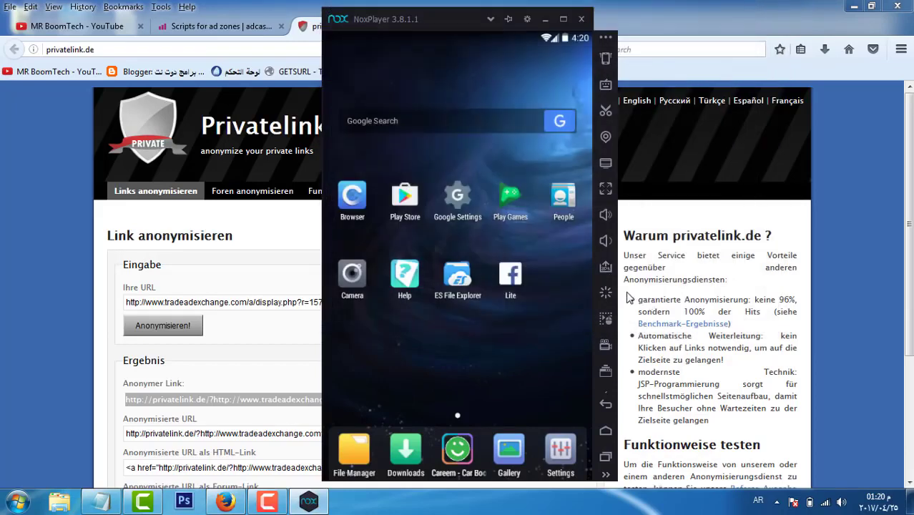
Step: Turn off the APK tip and install the RepetiTouch APK
click(472, 384)
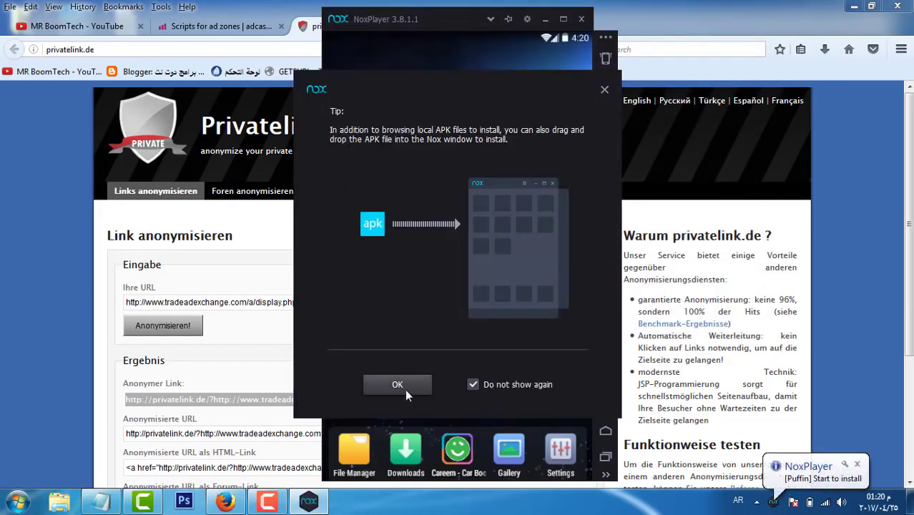
click(402, 386)
scroll(490, 243, down, 5)
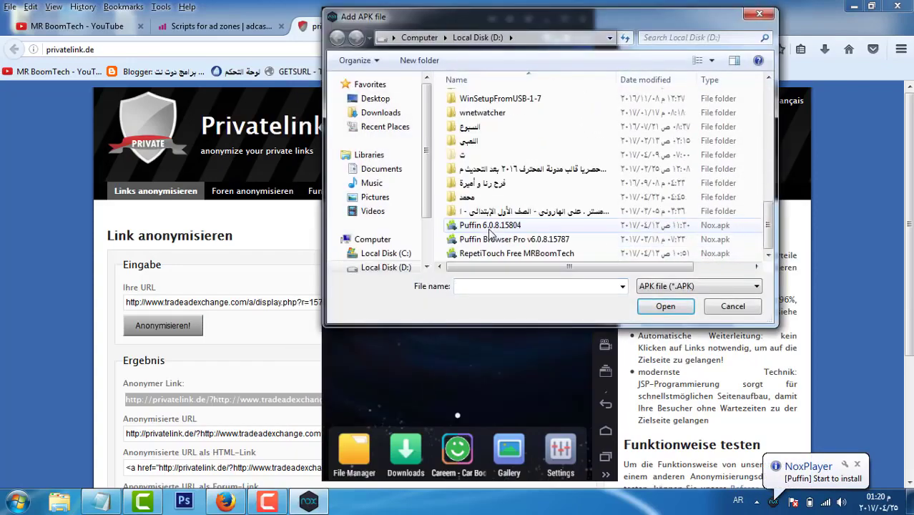
double_click(496, 253)
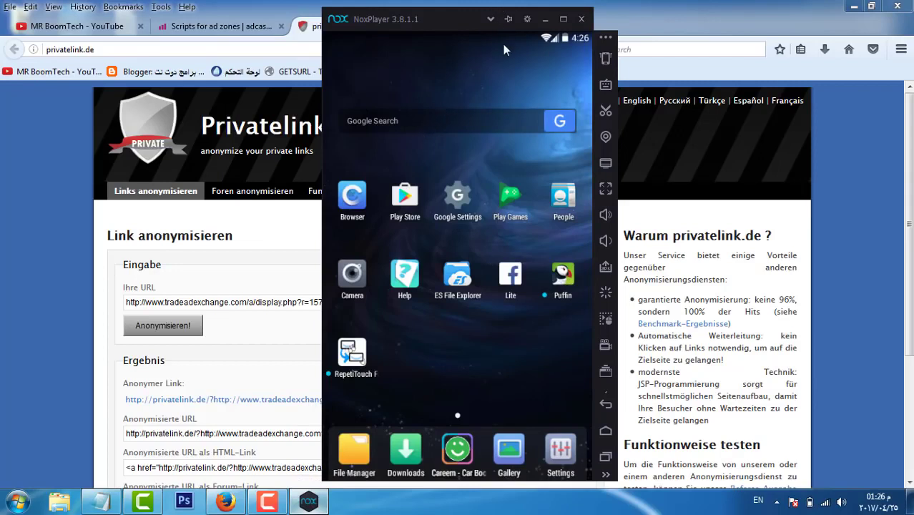
Step: Unlock Android Developer options from the device information page in Settings, then go home
drag(499, 37, 504, 110)
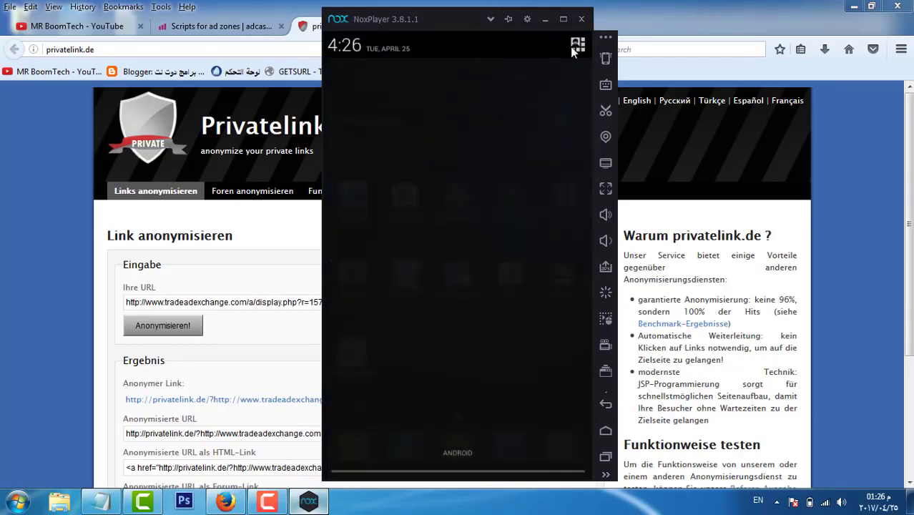
click(571, 50)
click(542, 94)
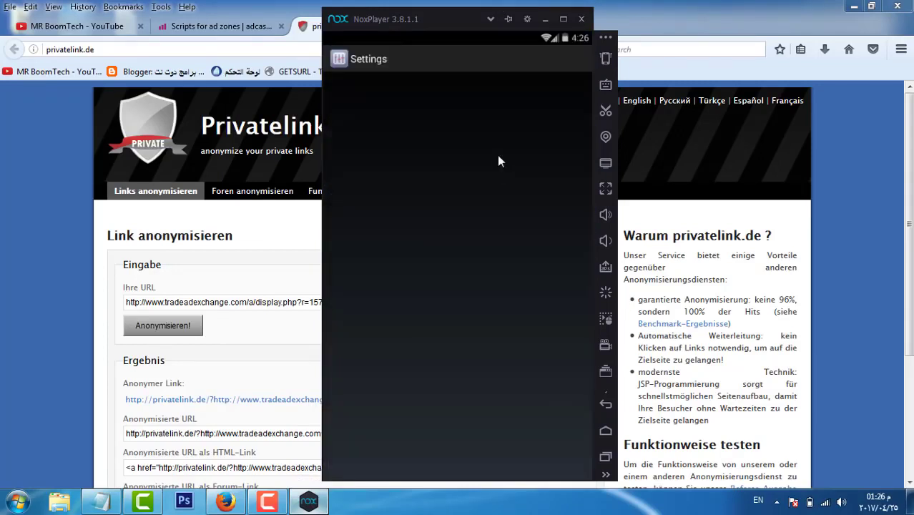
drag(494, 189, 469, 76)
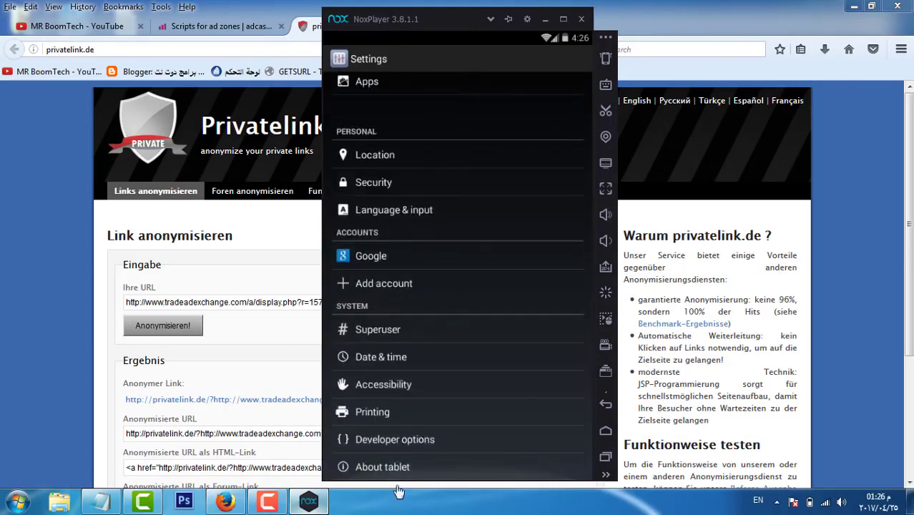
click(393, 471)
click(391, 320)
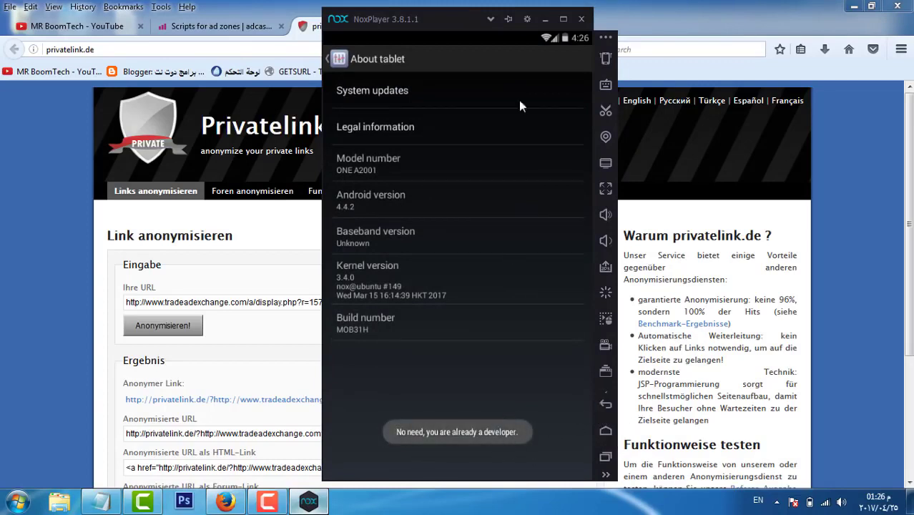
click(606, 403)
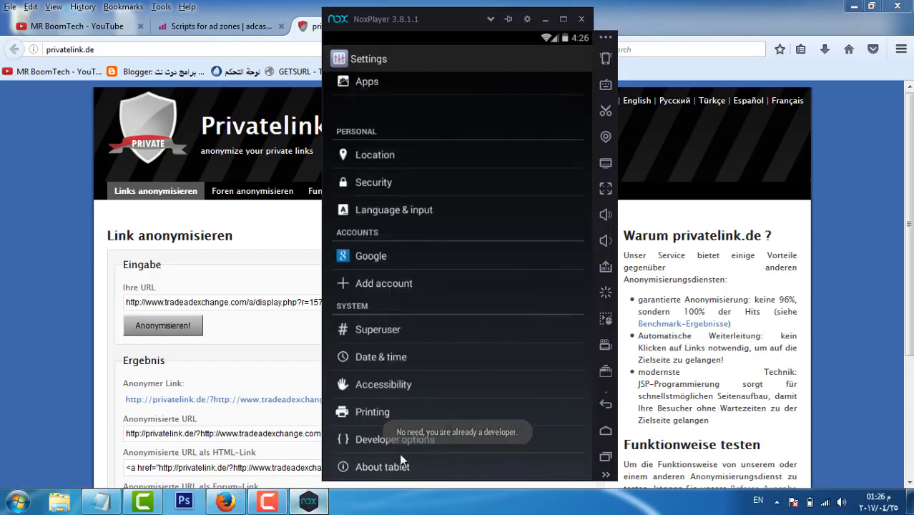
key(Escape)
Step: Reopen Android Settings and go into Developer options
drag(565, 45, 552, 72)
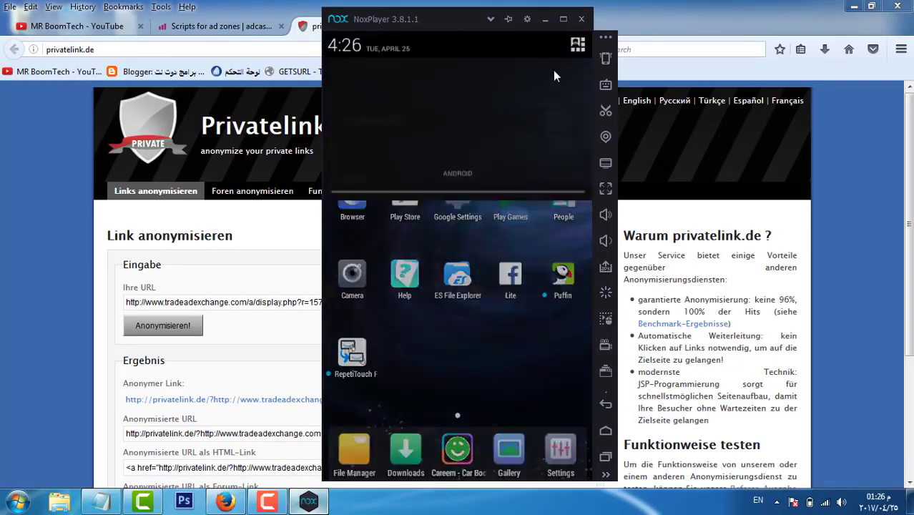
click(580, 46)
click(564, 84)
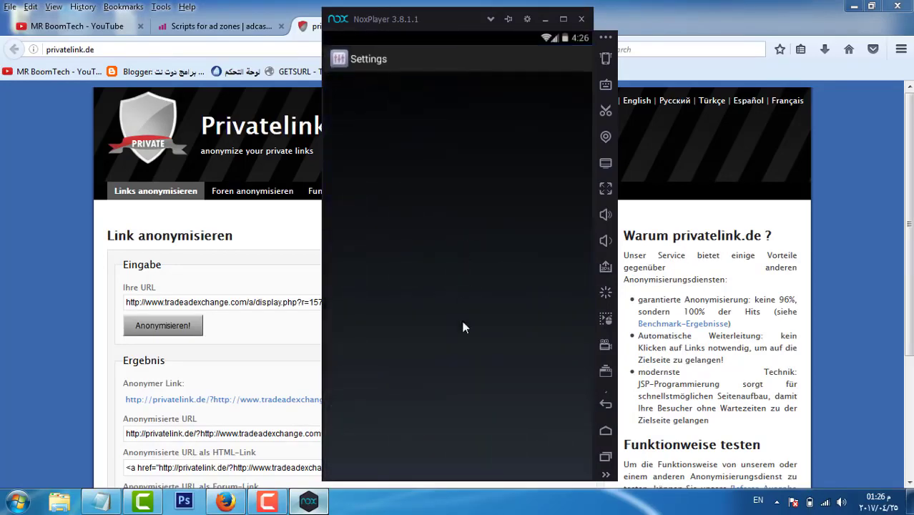
scroll(448, 417, down, 5)
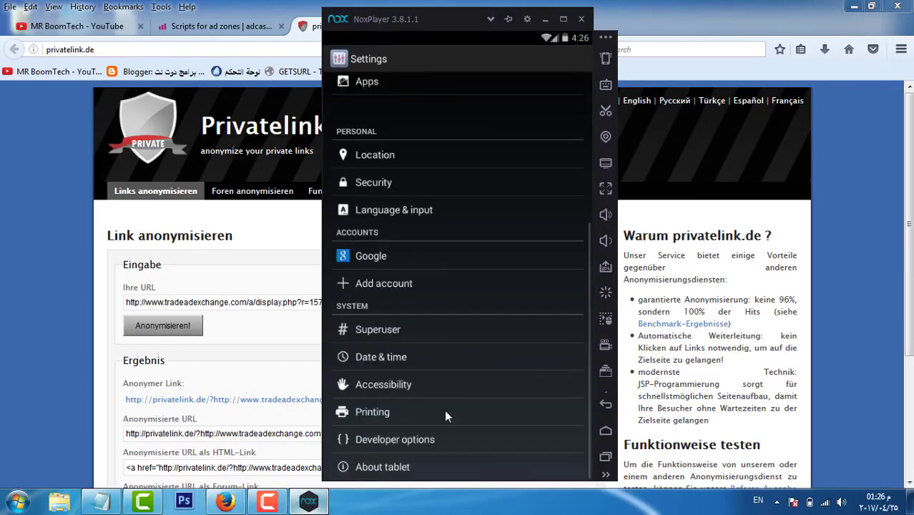
click(414, 441)
scroll(429, 195, down, 10)
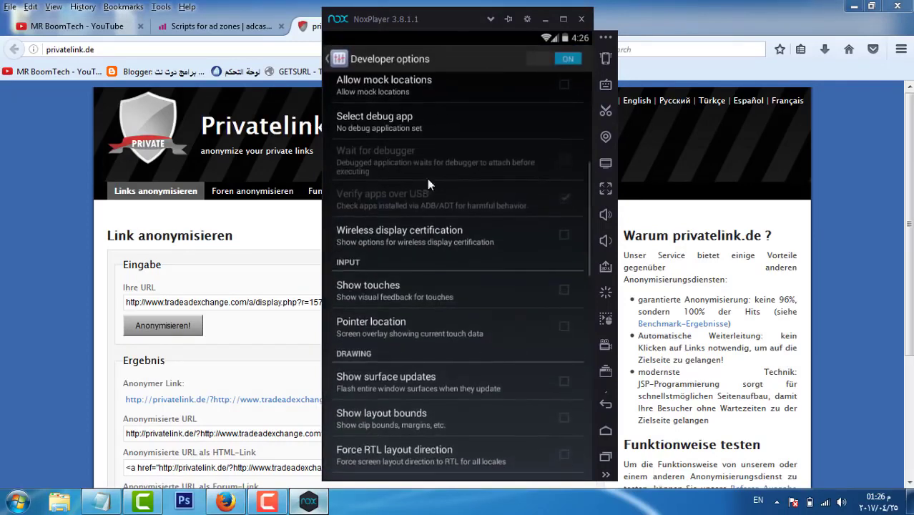
Step: Set Window, Animator duration and Transition animation scales to Animation off, then go home
click(404, 264)
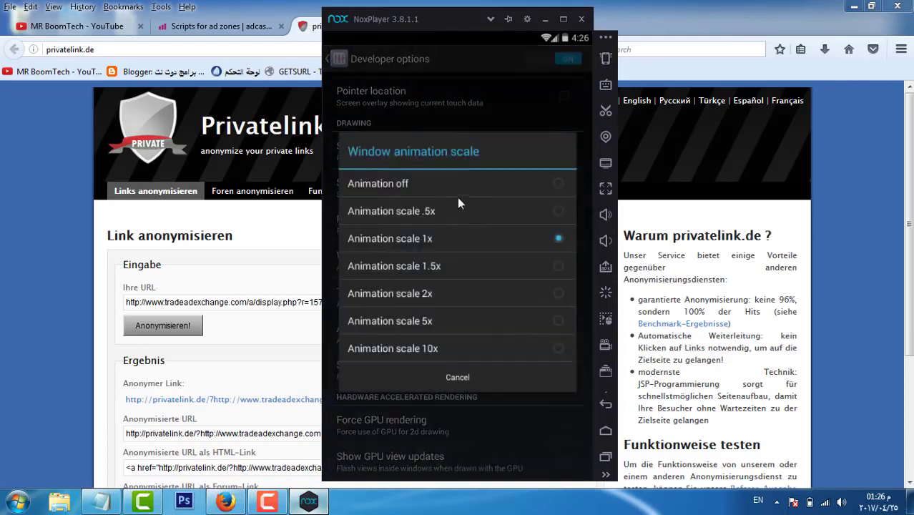
scroll(420, 278, up, 1)
scroll(421, 295, down, 2)
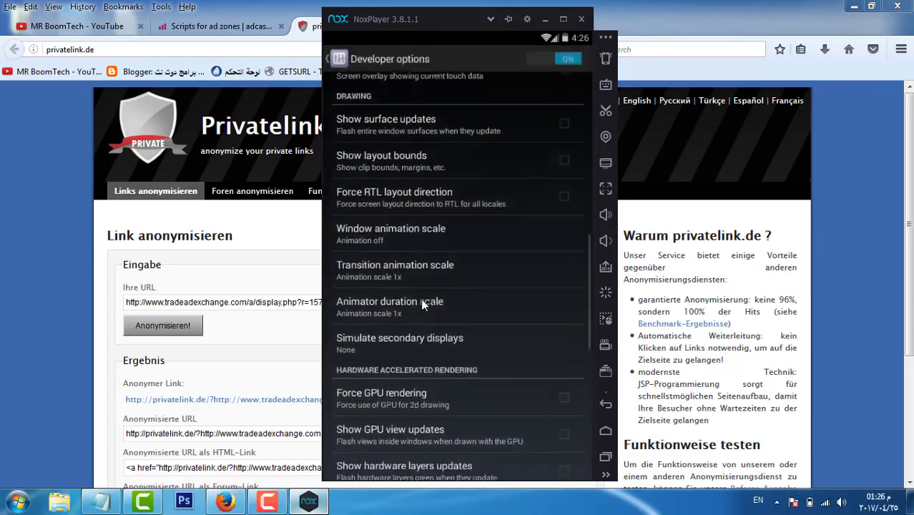
click(421, 297)
click(478, 190)
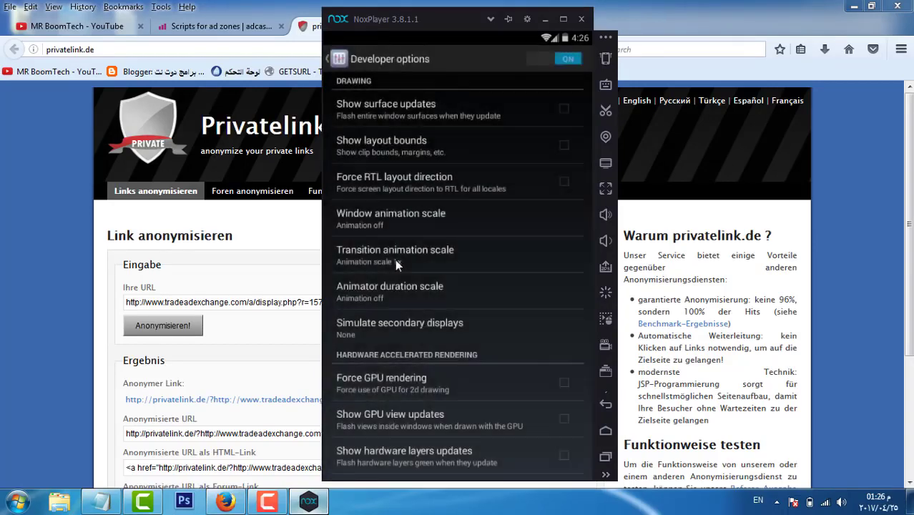
click(395, 258)
click(472, 189)
click(605, 431)
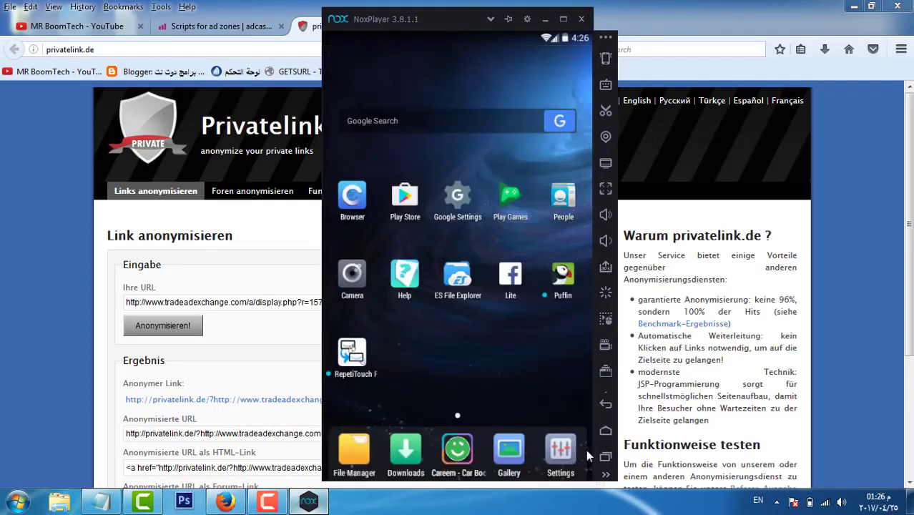
Step: Dismiss RepetiTouch's input event error and clear the RepetiTouch app data
click(596, 456)
click(357, 361)
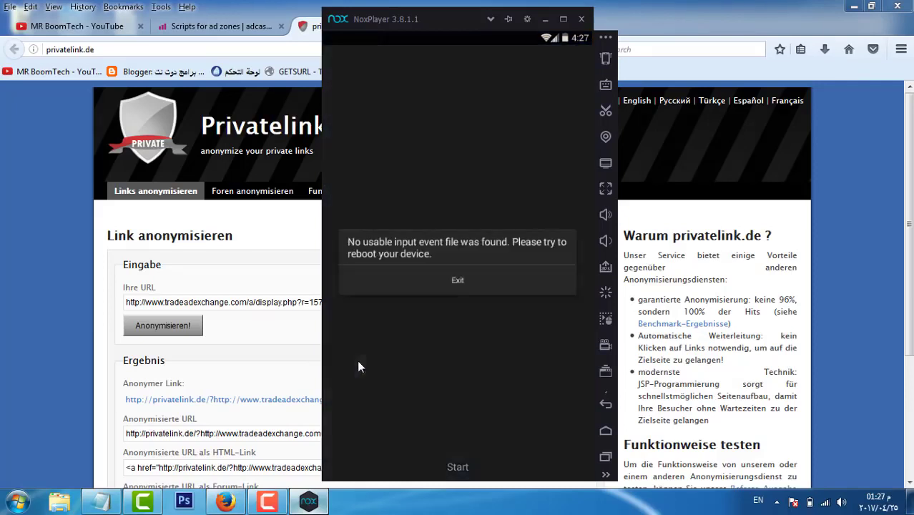
click(426, 284)
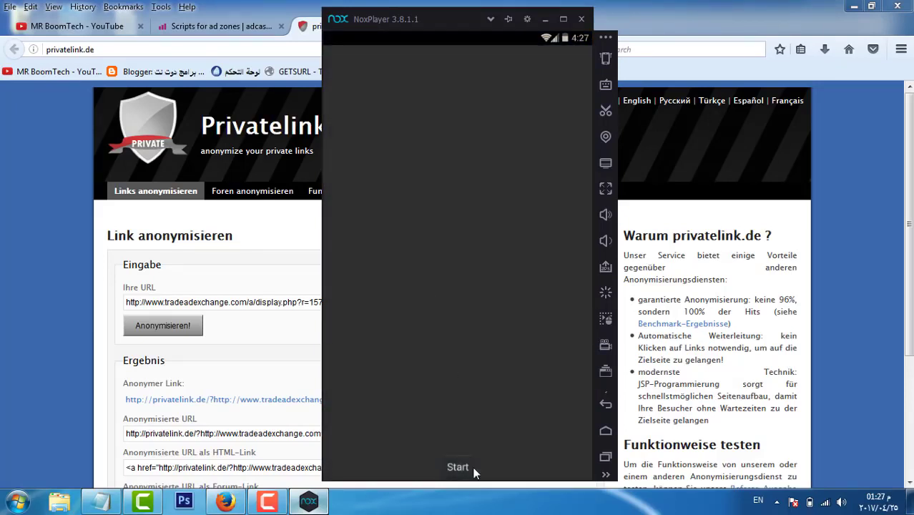
click(608, 436)
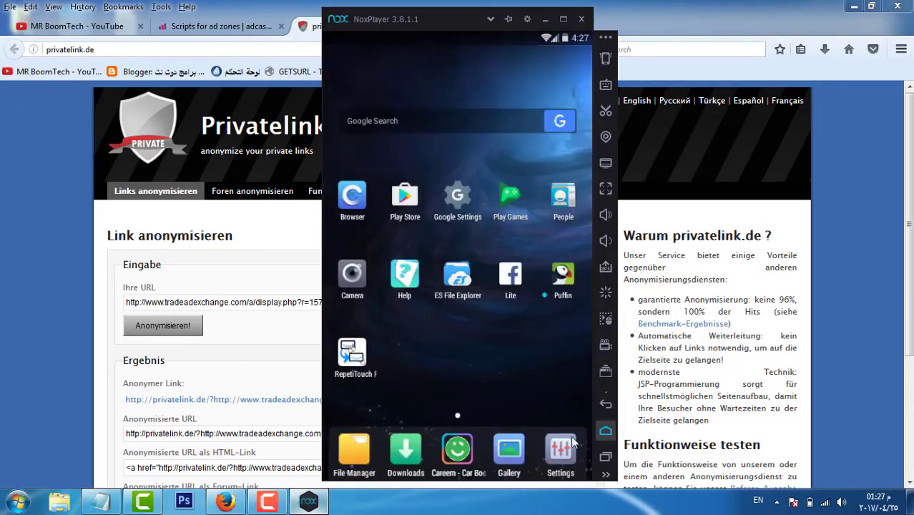
drag(359, 371, 525, 62)
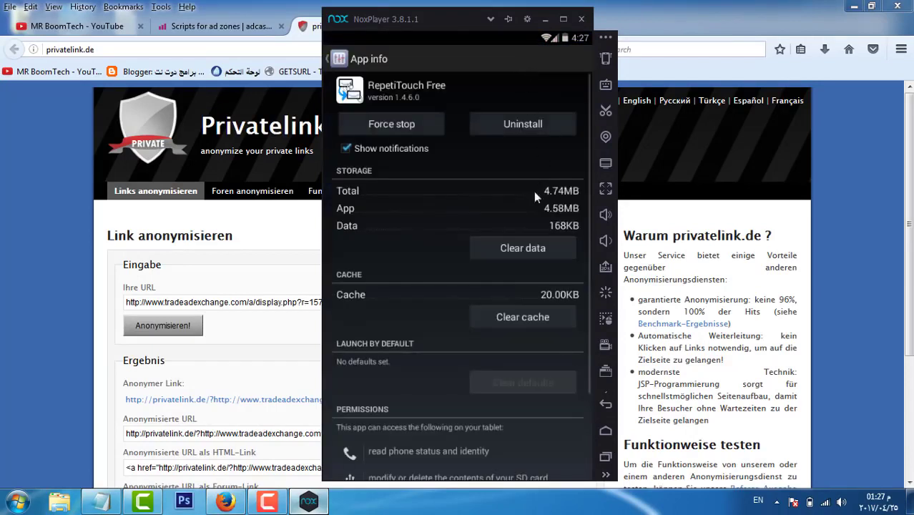
click(523, 247)
click(532, 309)
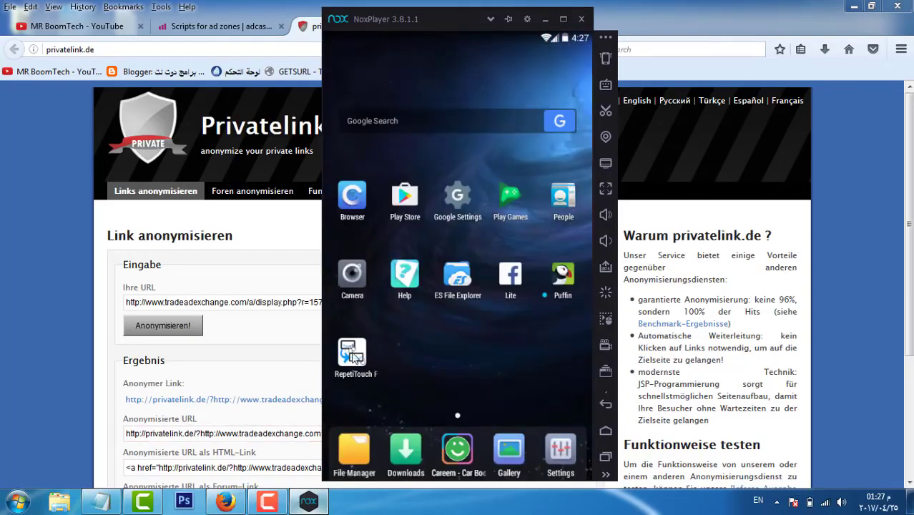
Step: Relaunch RepetiTouch Free, accept license and privacy policy, grant remembered superuser access, and start recording
click(356, 345)
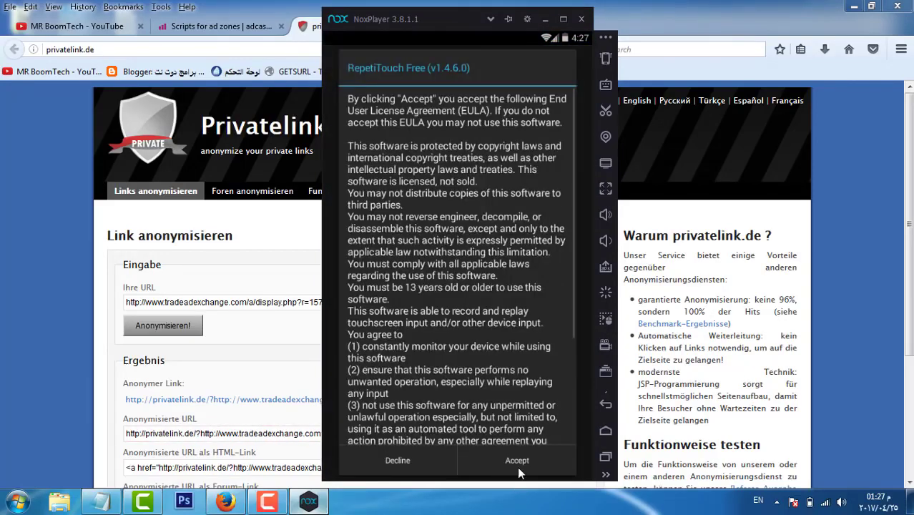
click(518, 460)
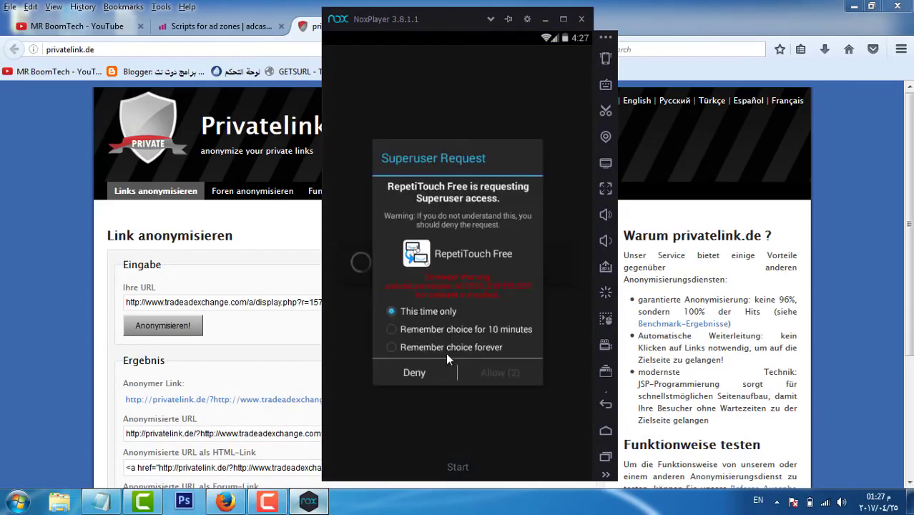
click(451, 349)
click(485, 373)
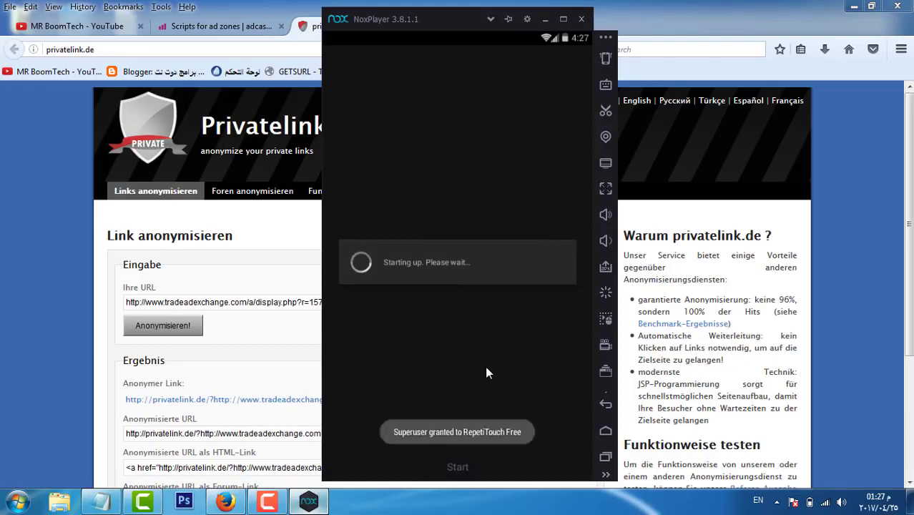
click(545, 325)
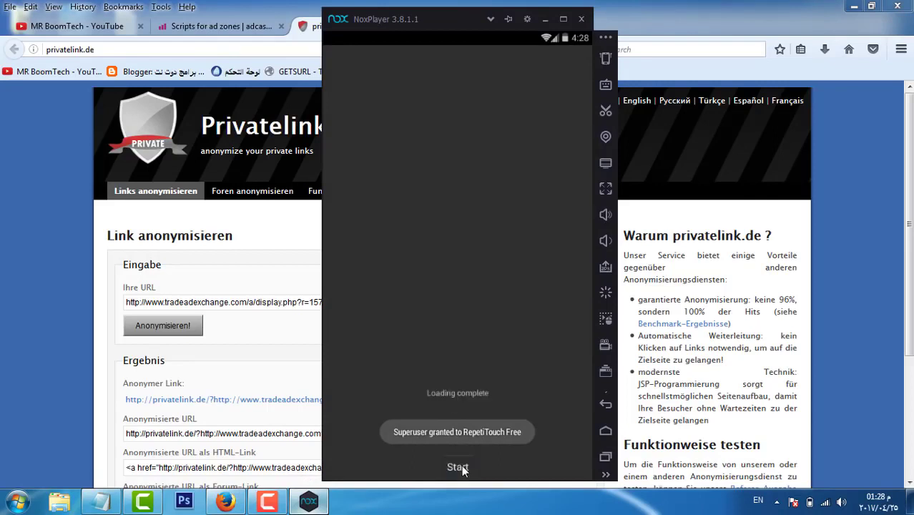
click(457, 466)
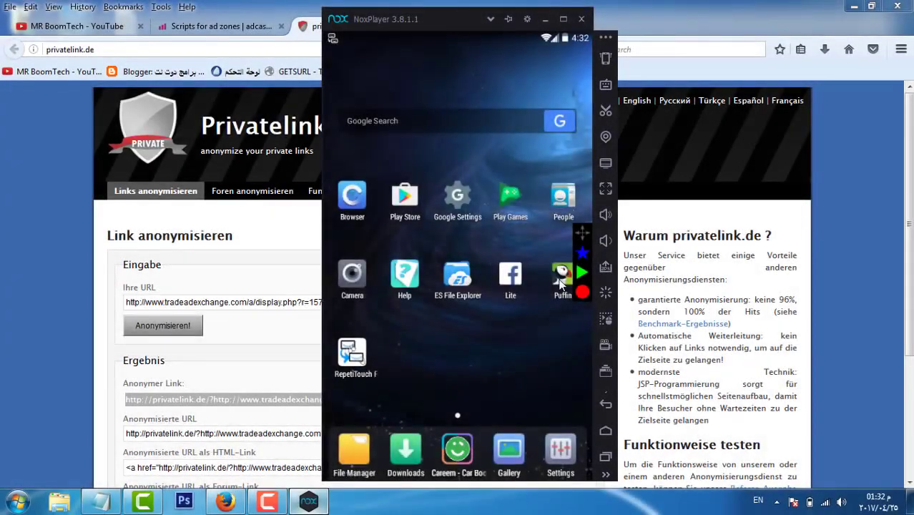
Step: Launch Puffin Browser and finish its welcome onboarding screens
click(559, 281)
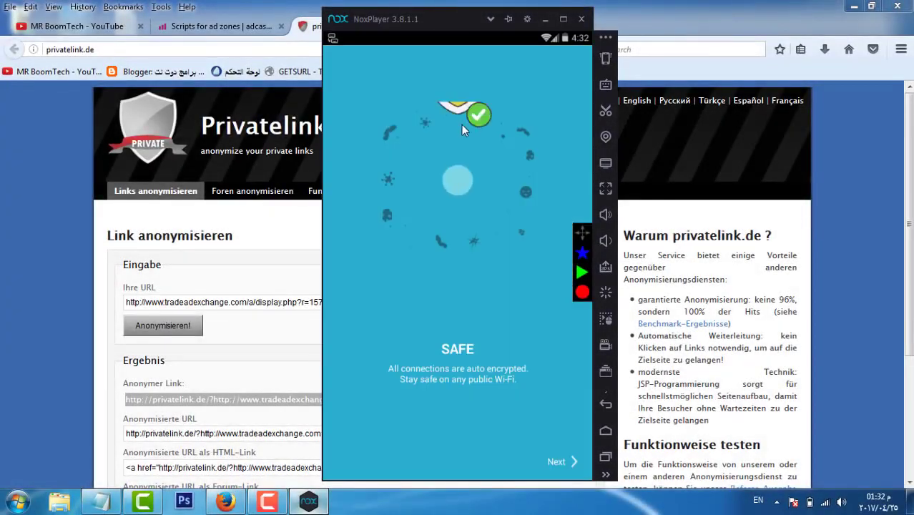
click(551, 456)
click(552, 455)
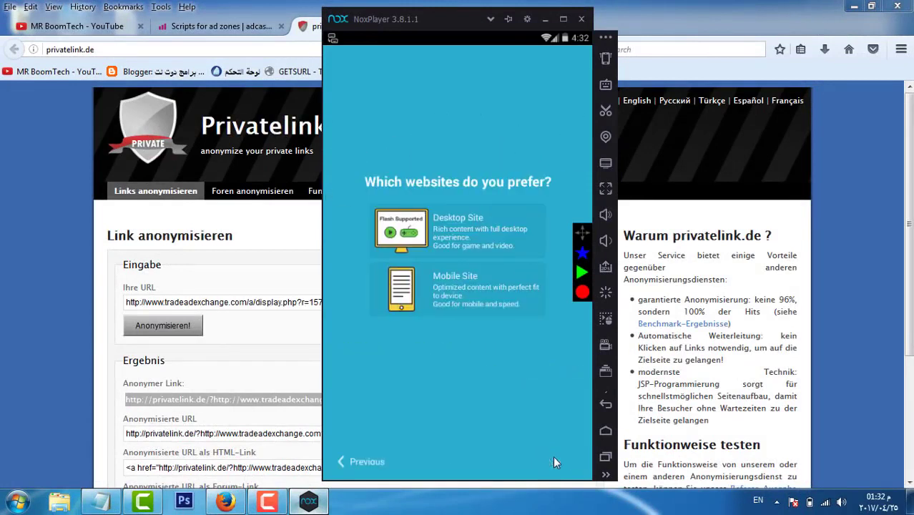
click(478, 300)
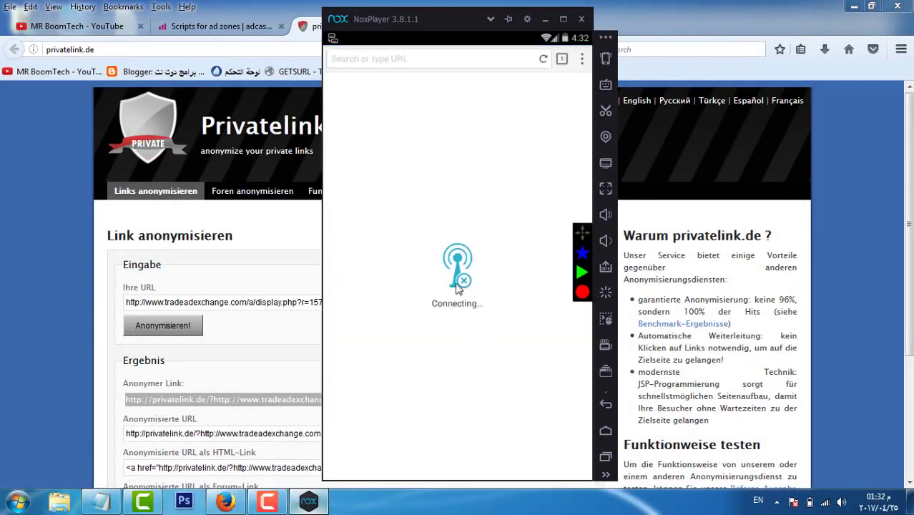
Step: Postpone the upgrade prompt, search Google for alexasurfing, and open AlexaSurfing's sign-up page
click(384, 60)
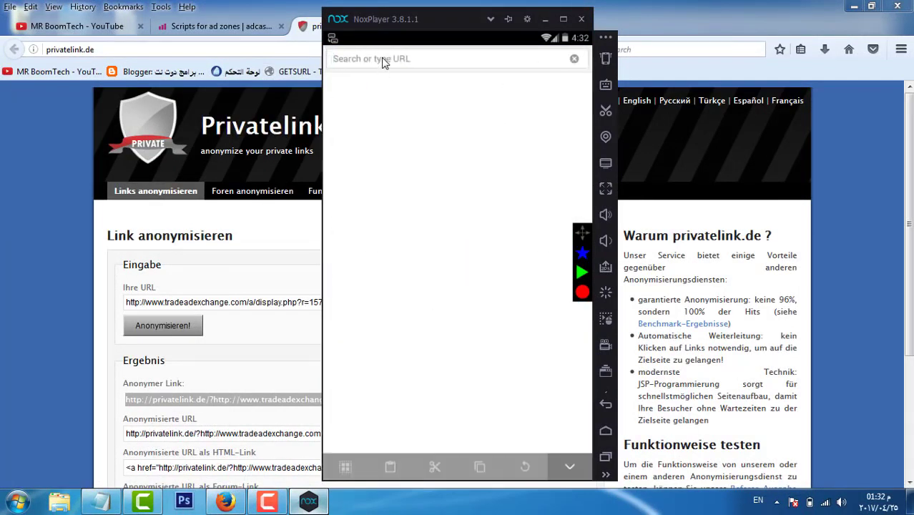
key(ctrl+v)
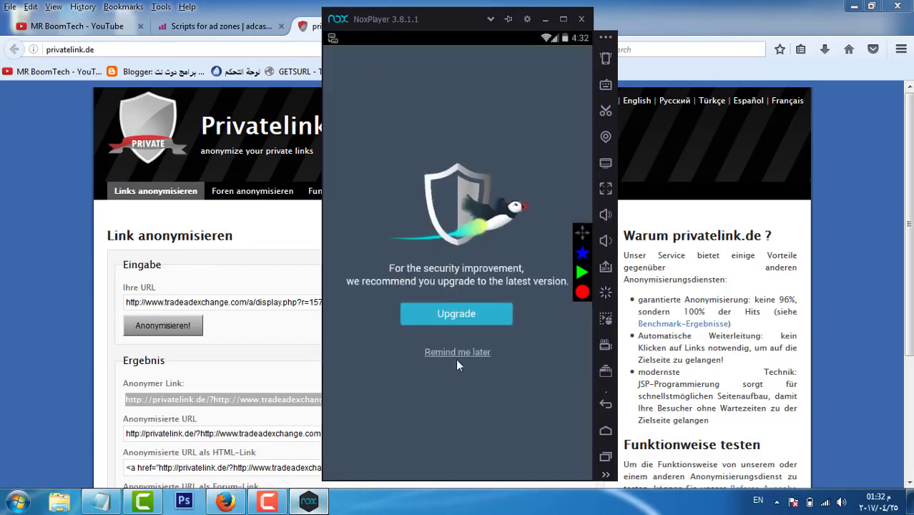
click(467, 351)
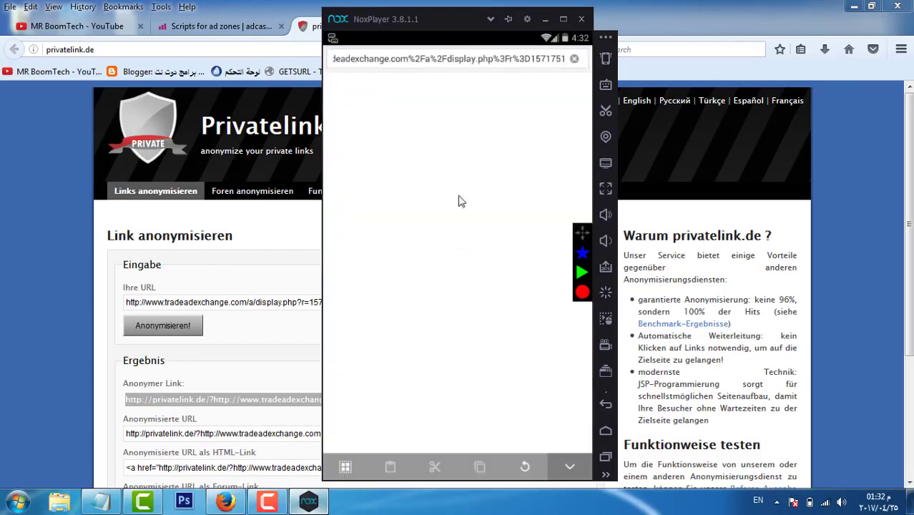
click(458, 59)
key(BackSpace)
text(a)
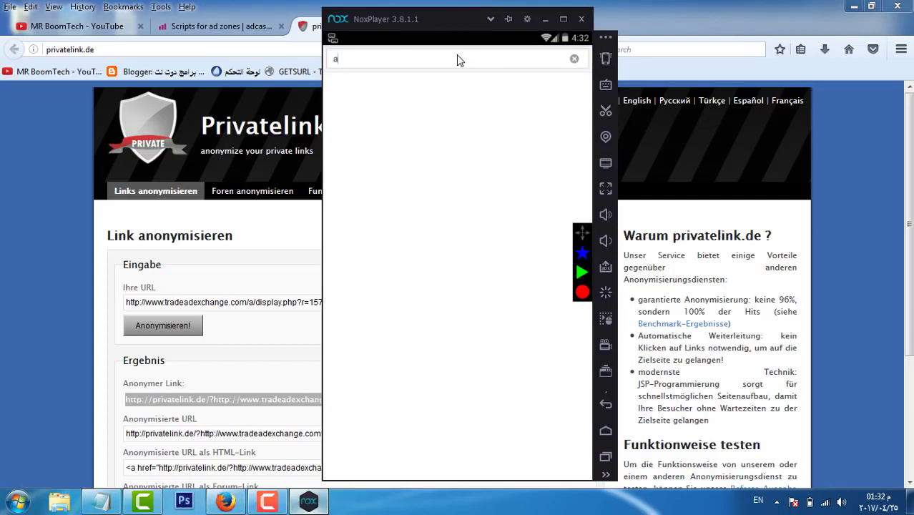
text(lexs)
text(asurfung)
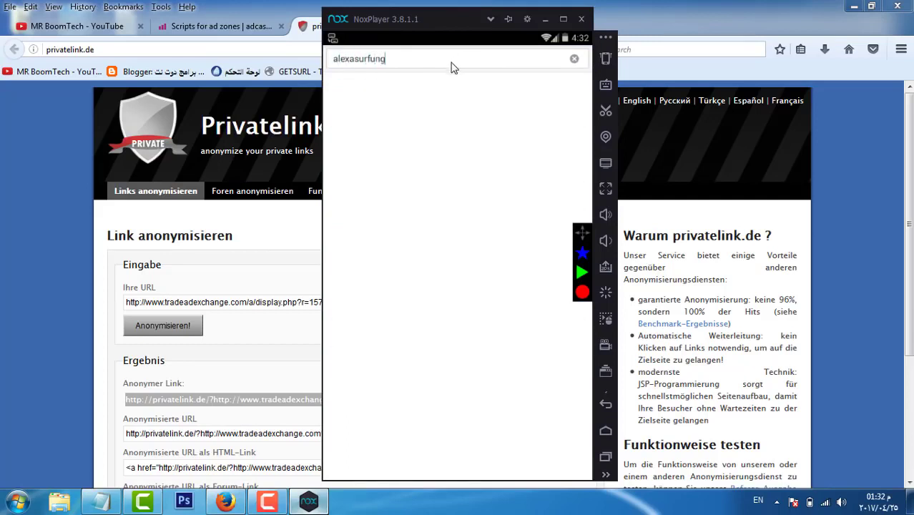
text(ing)
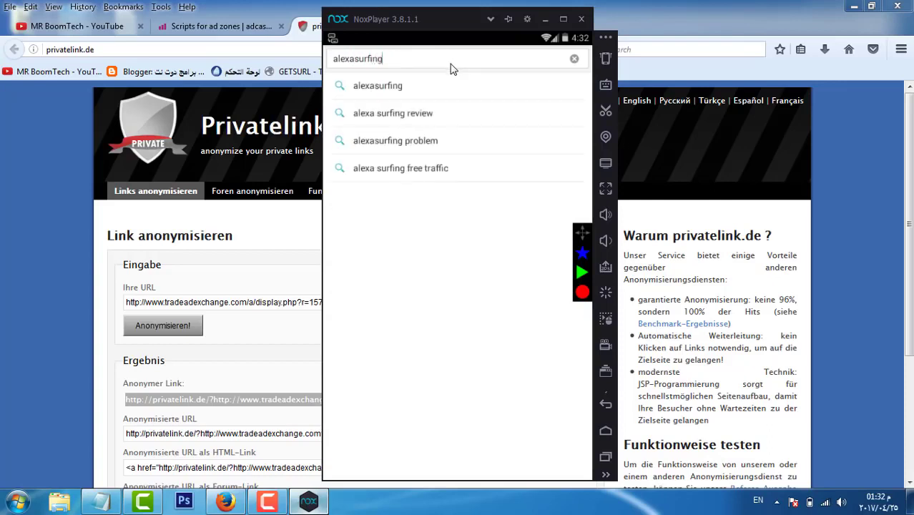
key(Return)
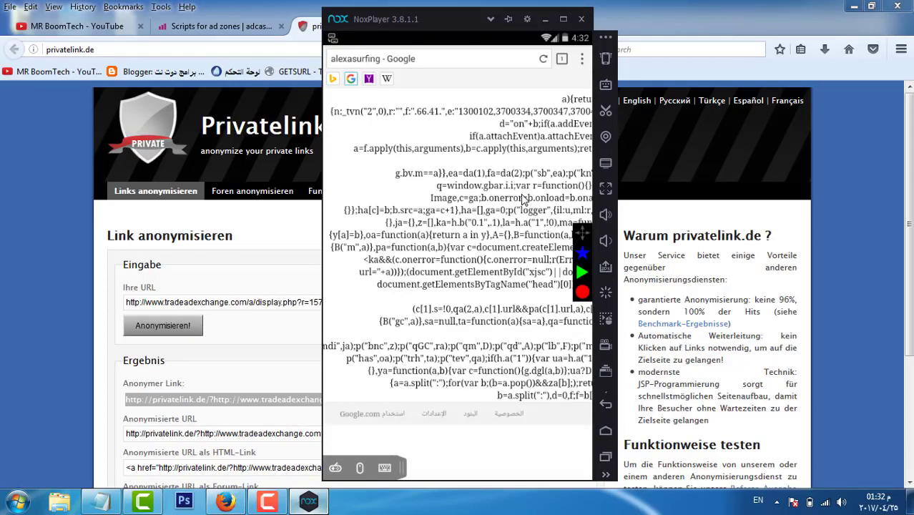
click(445, 68)
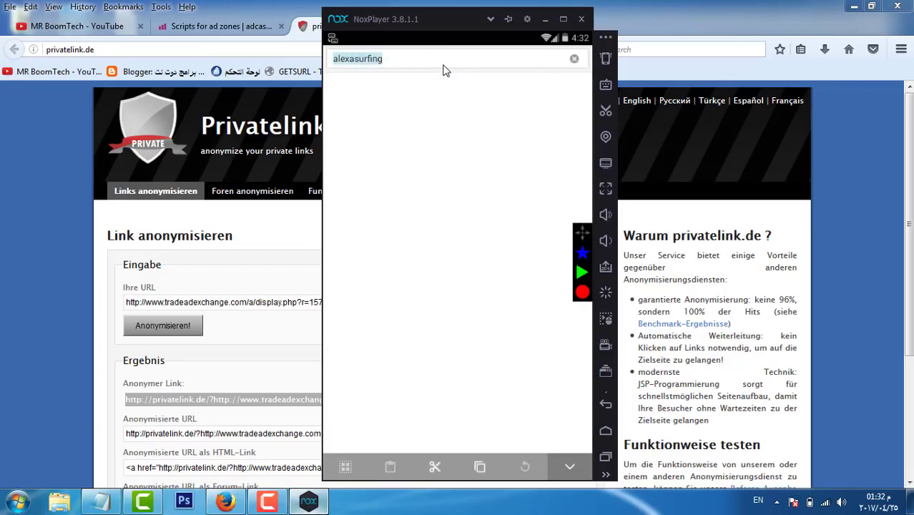
key(Return)
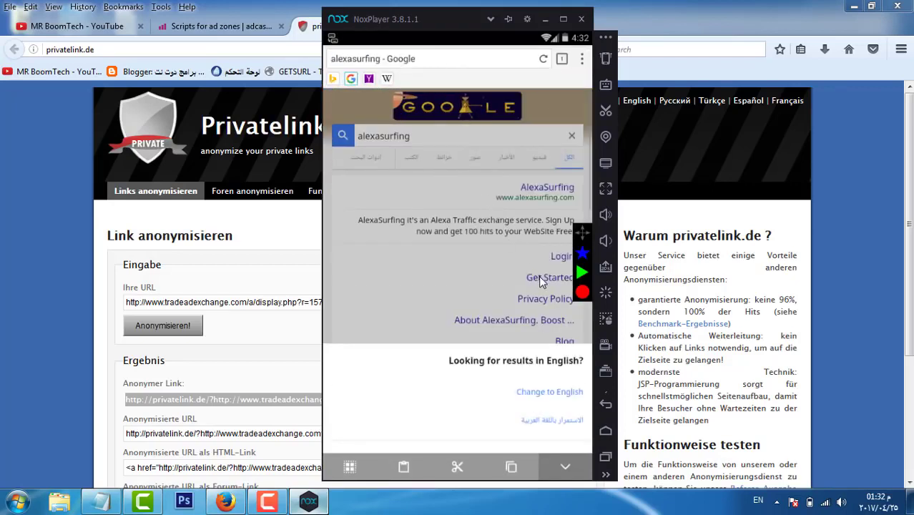
click(540, 278)
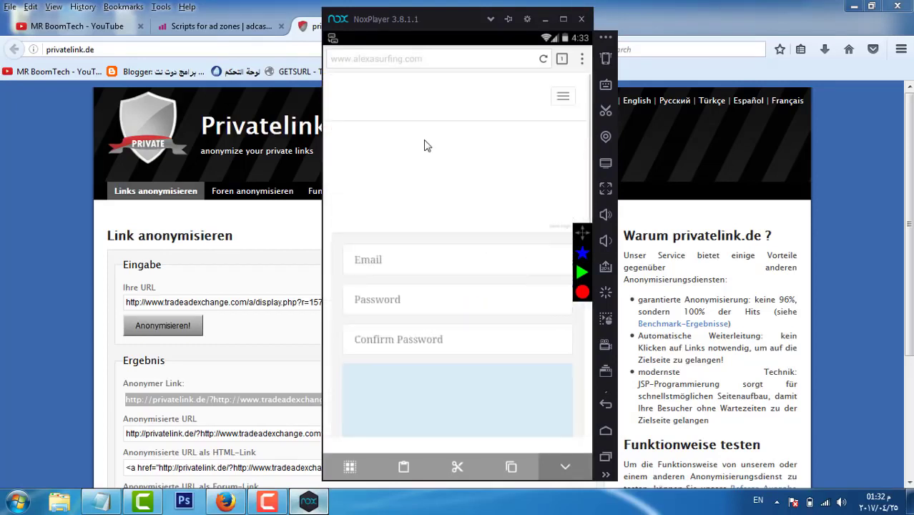
Step: Enter an e-mail address, the password and its confirmation, tick I'm not a robot, and sign up
click(419, 272)
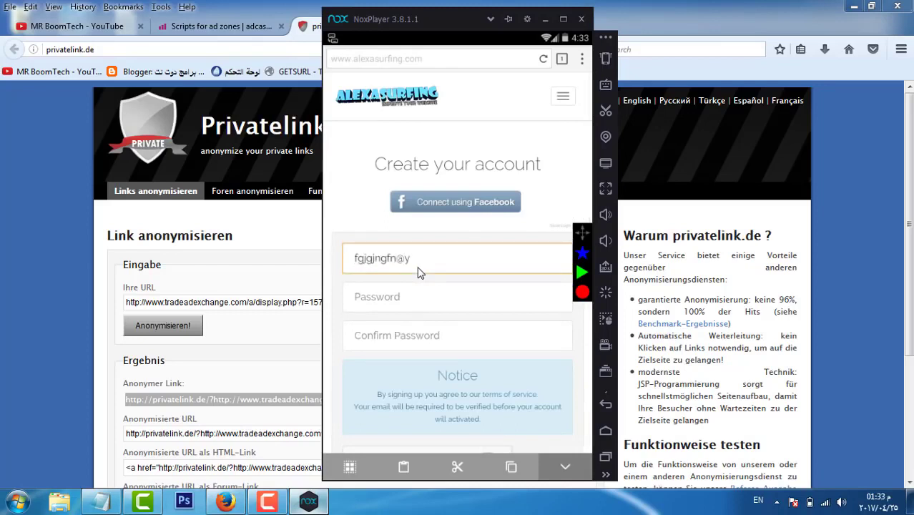
click(427, 297)
text(••)
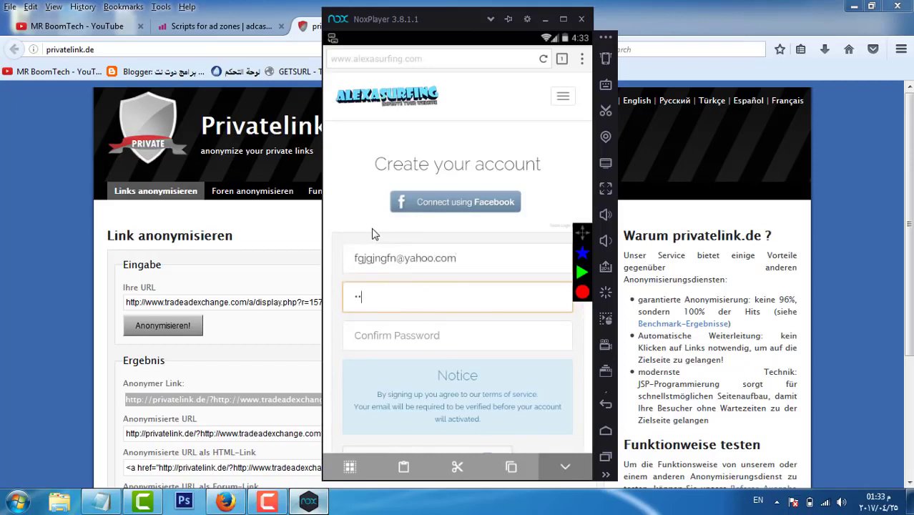
click(384, 343)
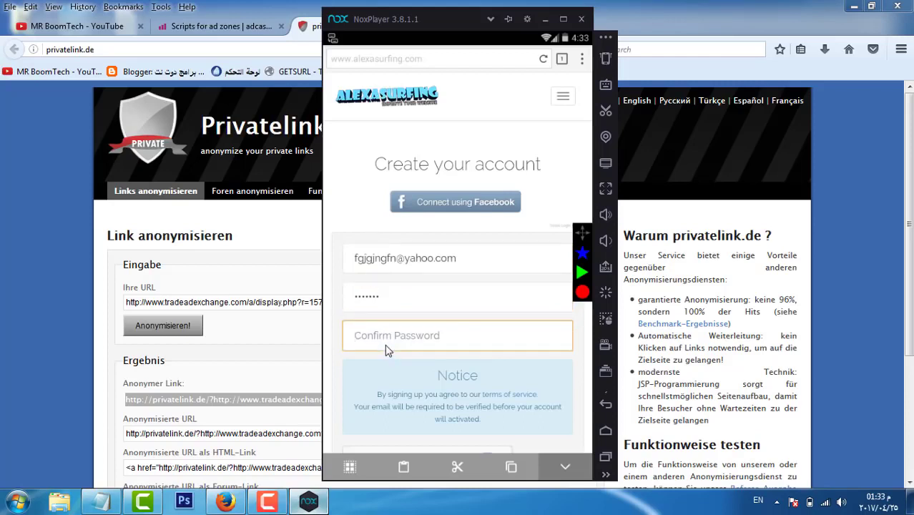
text(•••••••)
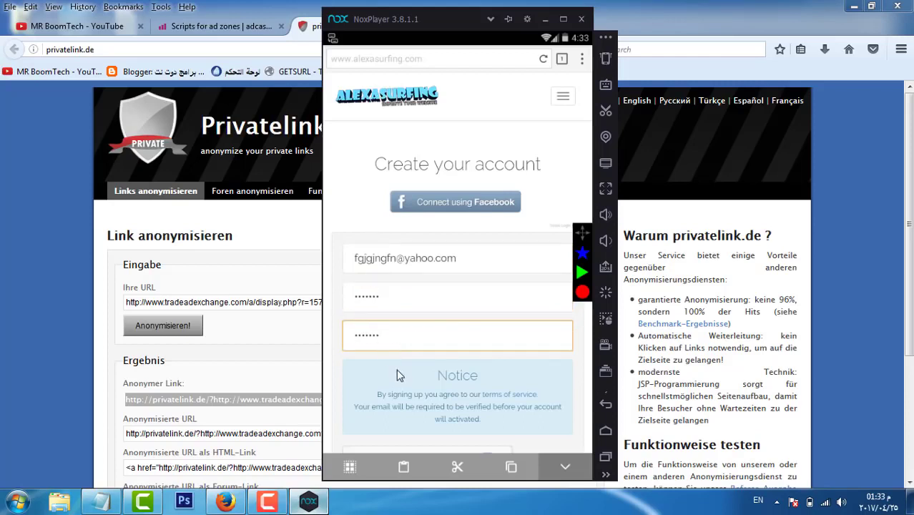
scroll(389, 358, down, 3)
click(355, 285)
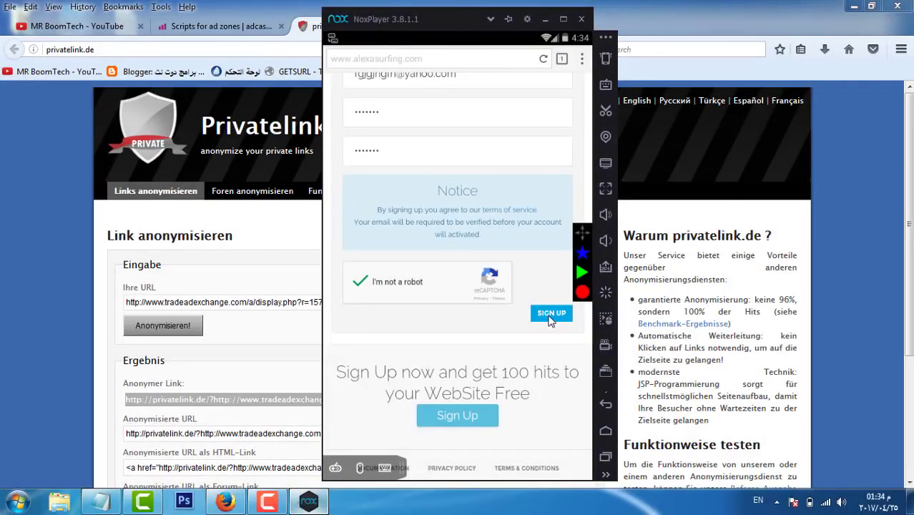
click(549, 319)
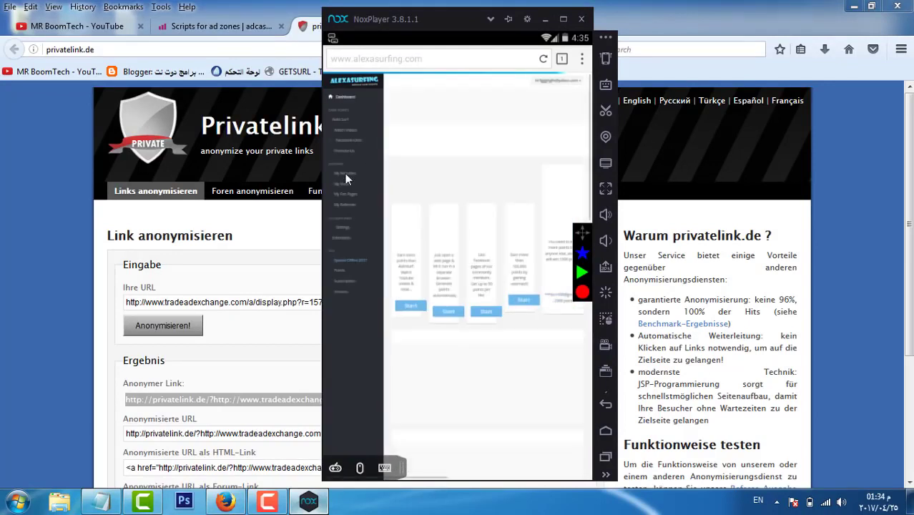
Step: Decline saving the password, submit the privatelink.de site in My Websites, and dismiss the rejection alert
click(372, 284)
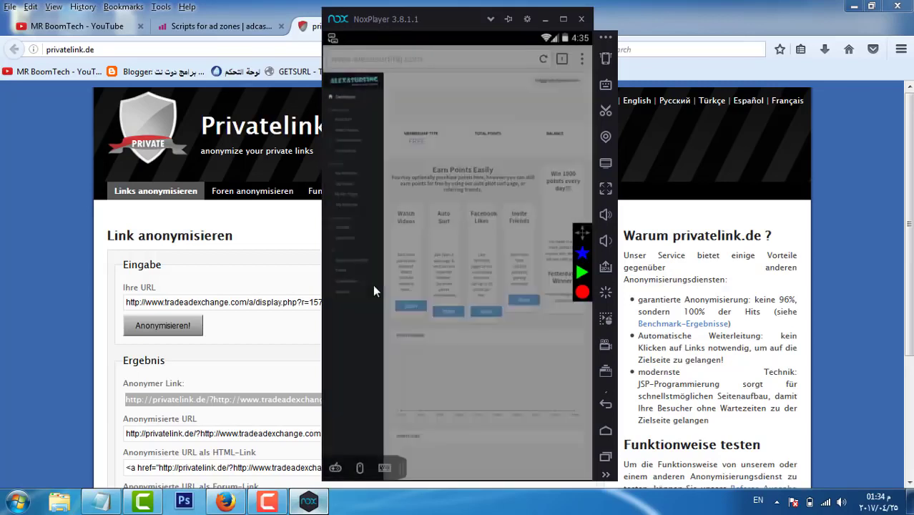
click(351, 174)
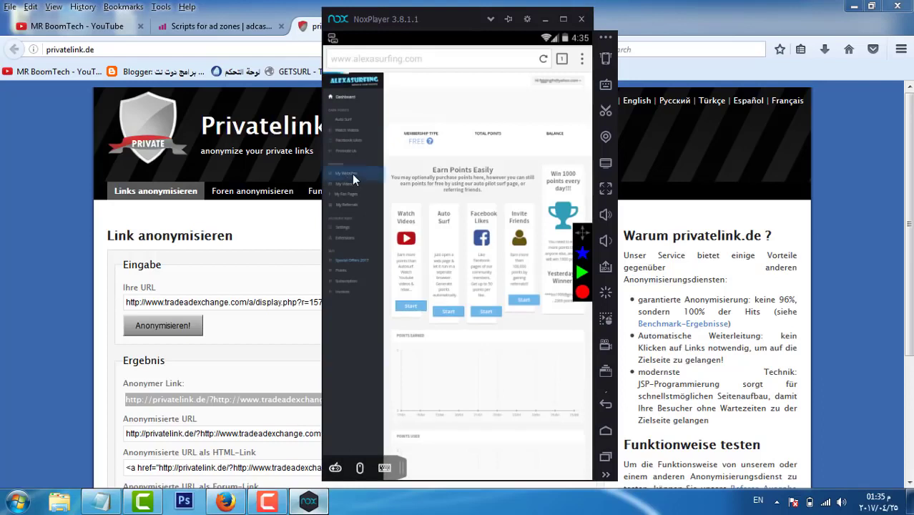
click(563, 20)
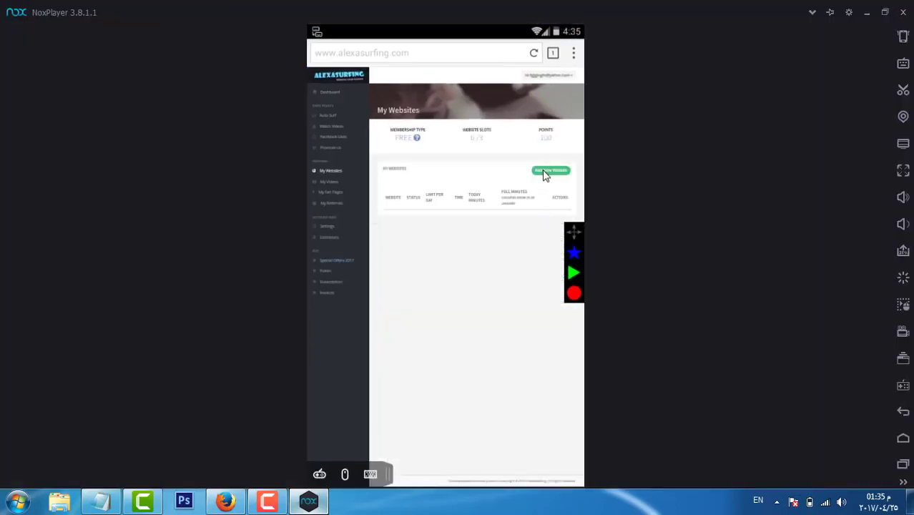
click(543, 175)
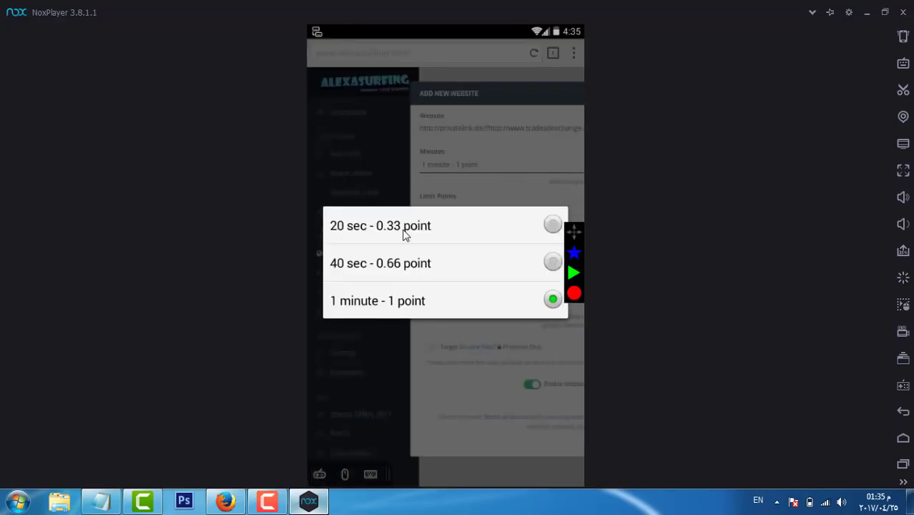
click(401, 234)
drag(477, 351, 308, 256)
click(473, 367)
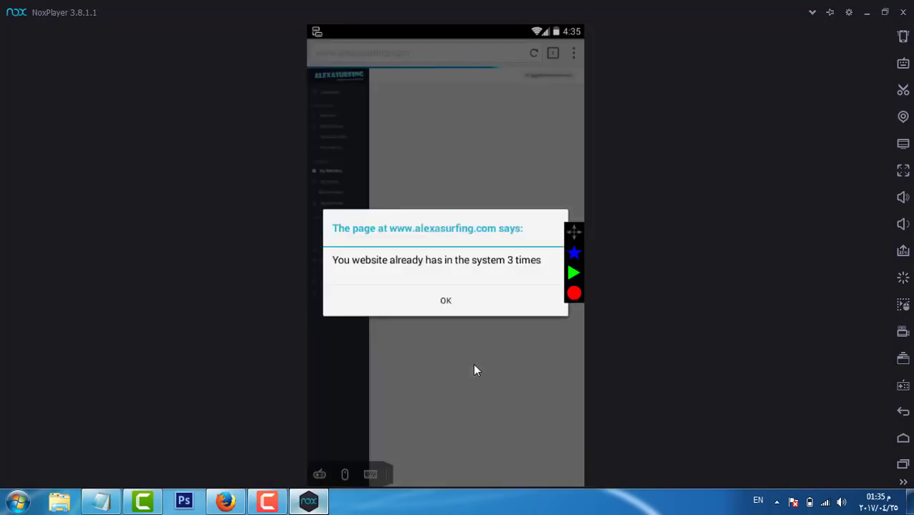
click(457, 304)
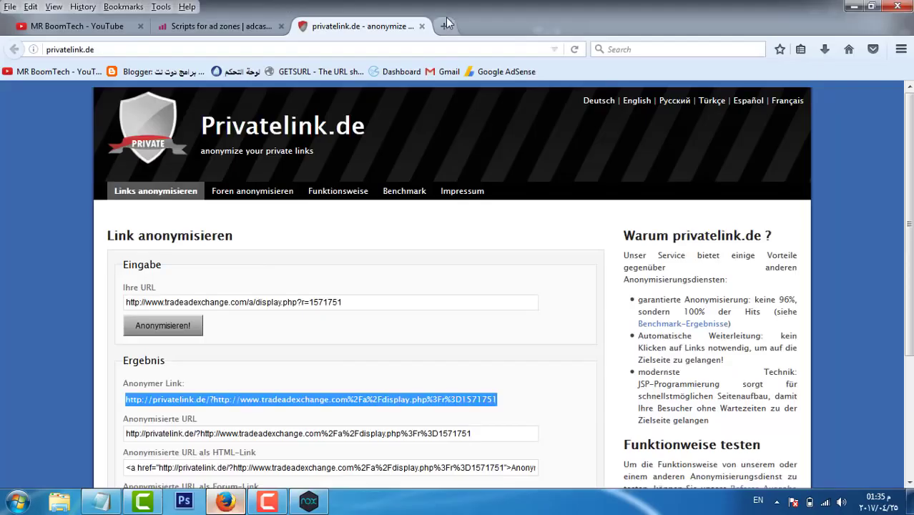
click(447, 25)
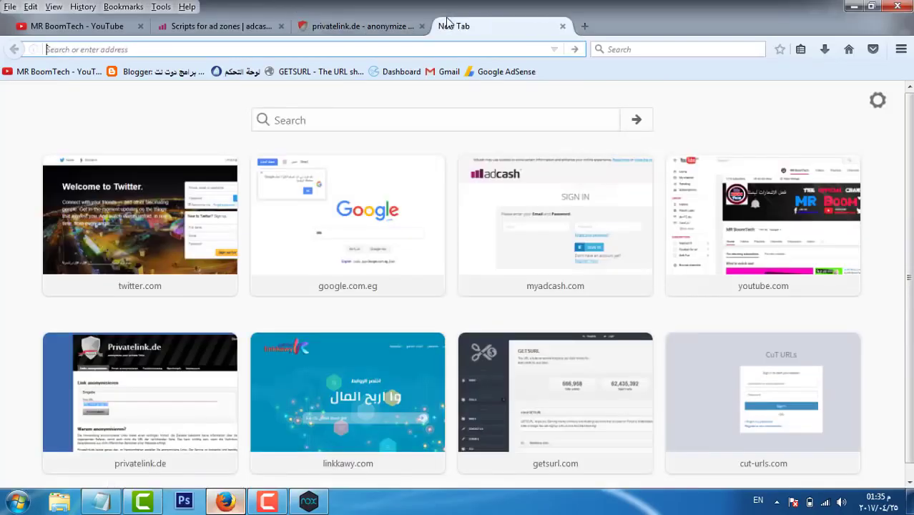
text(ow.ly)
key(Return)
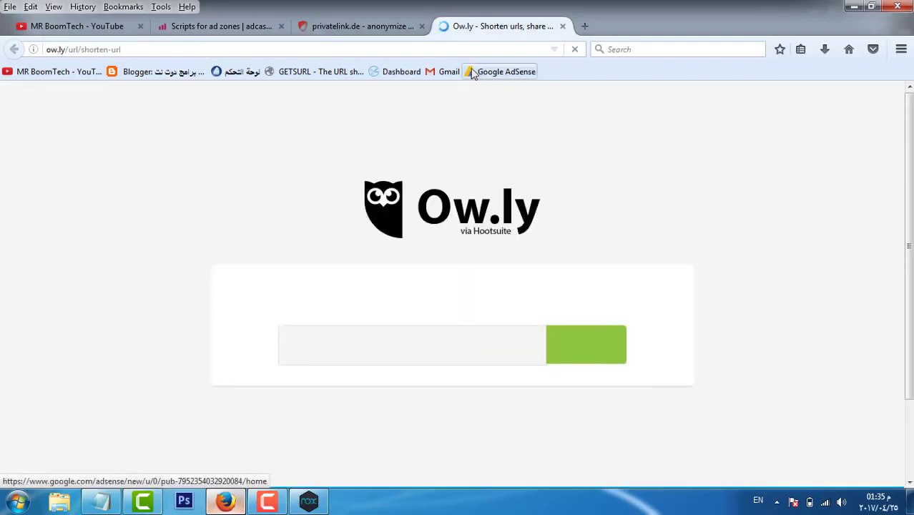
click(434, 347)
key(ctrl+v)
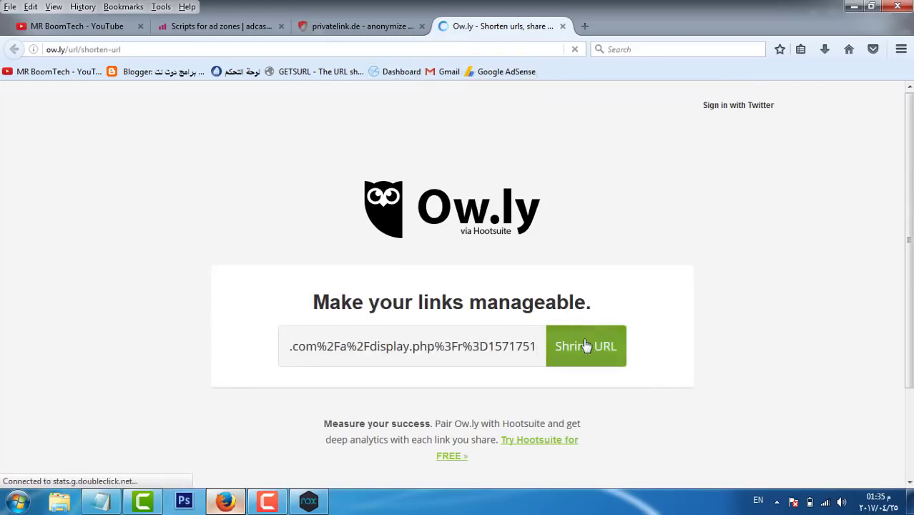
click(588, 347)
scroll(503, 386, down, 2)
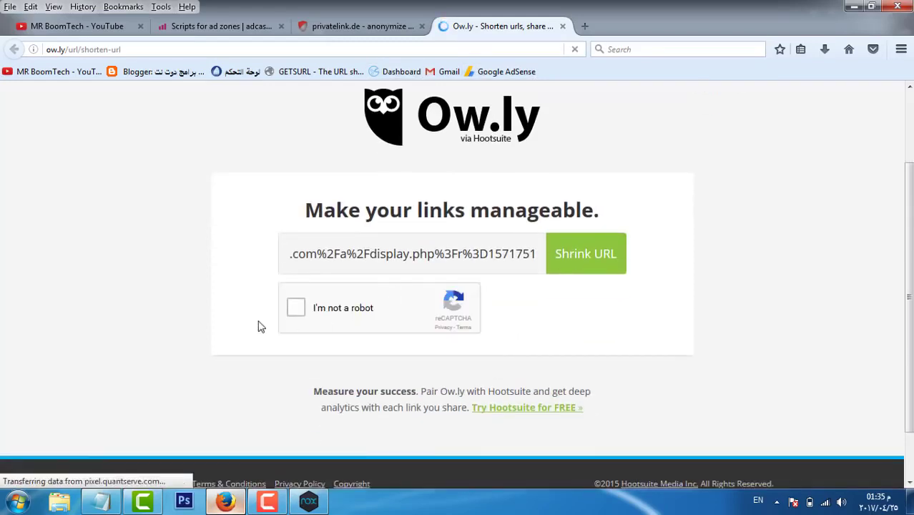
click(295, 311)
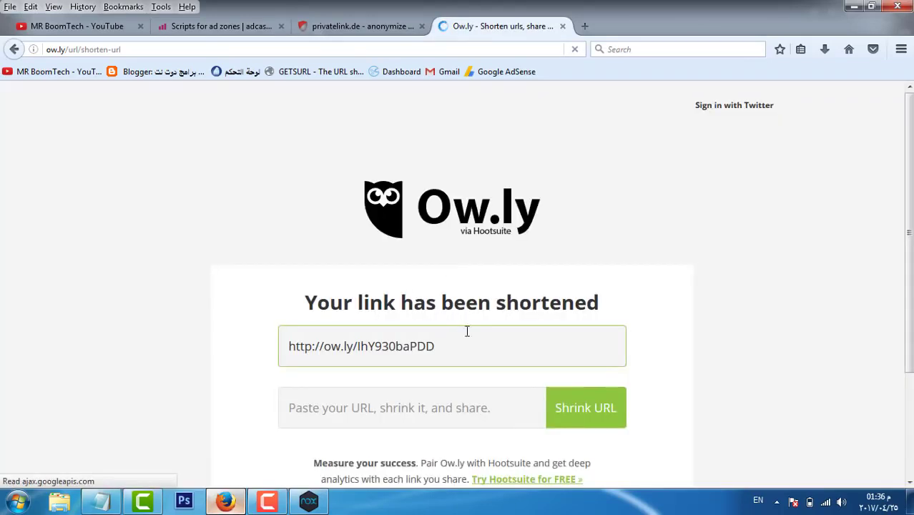
click(476, 355)
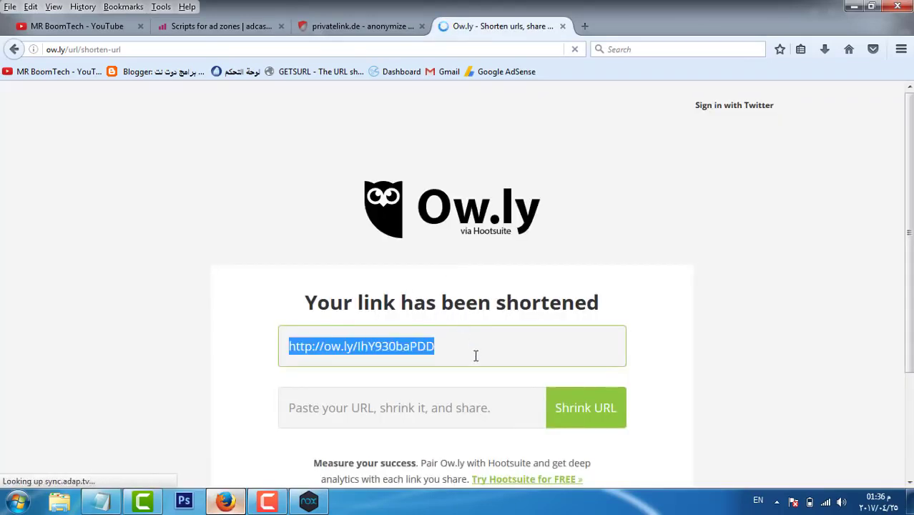
click(308, 500)
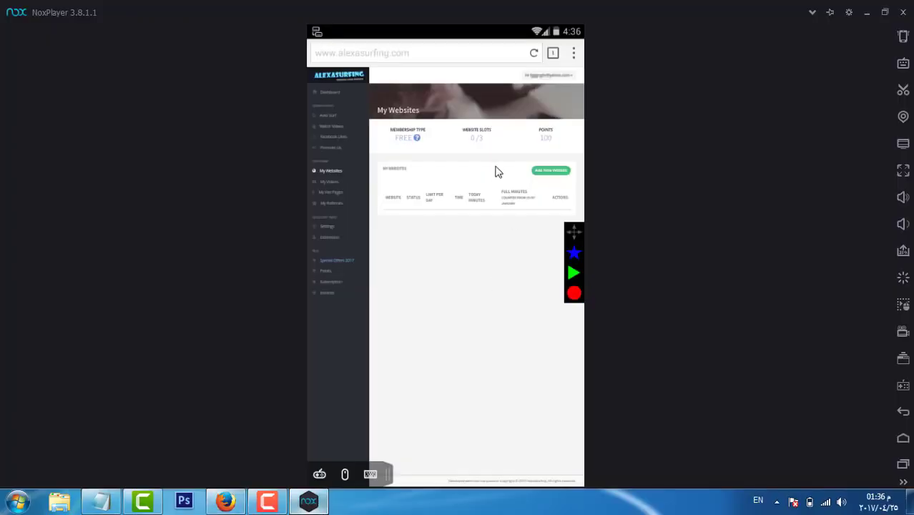
click(552, 172)
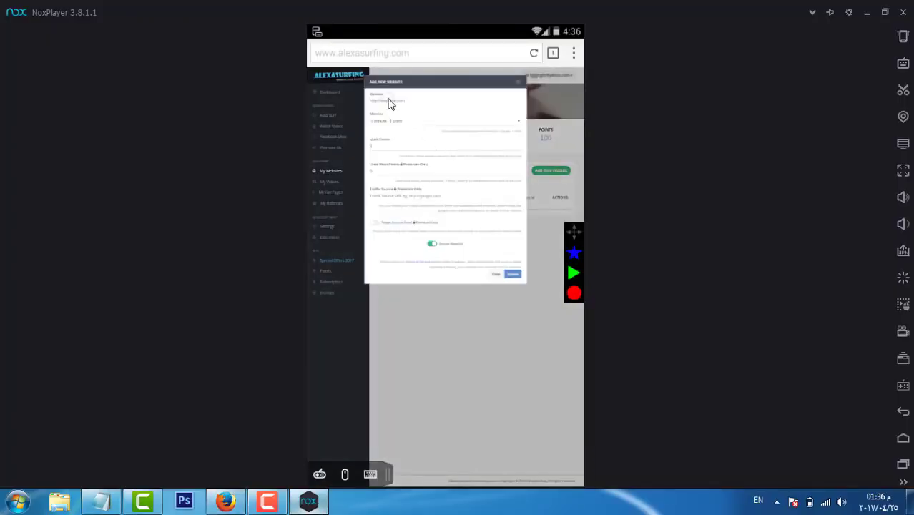
click(390, 104)
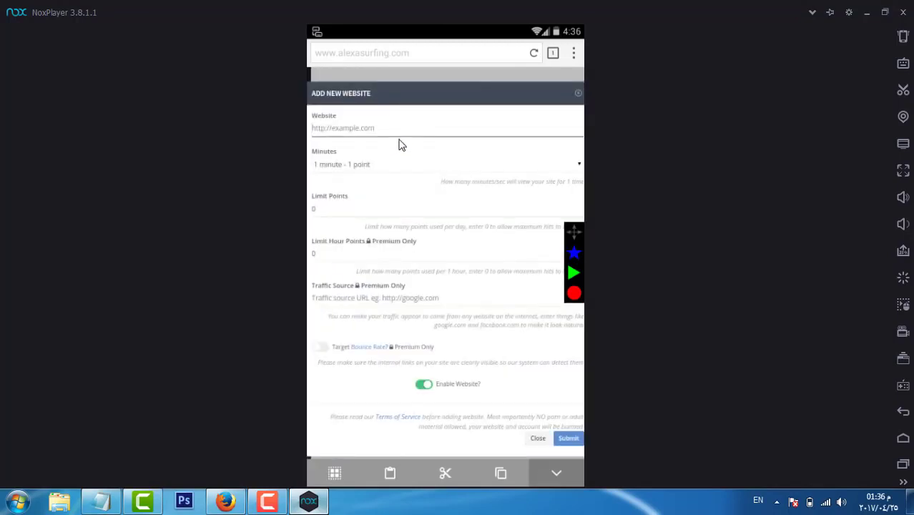
key(ctrl+v)
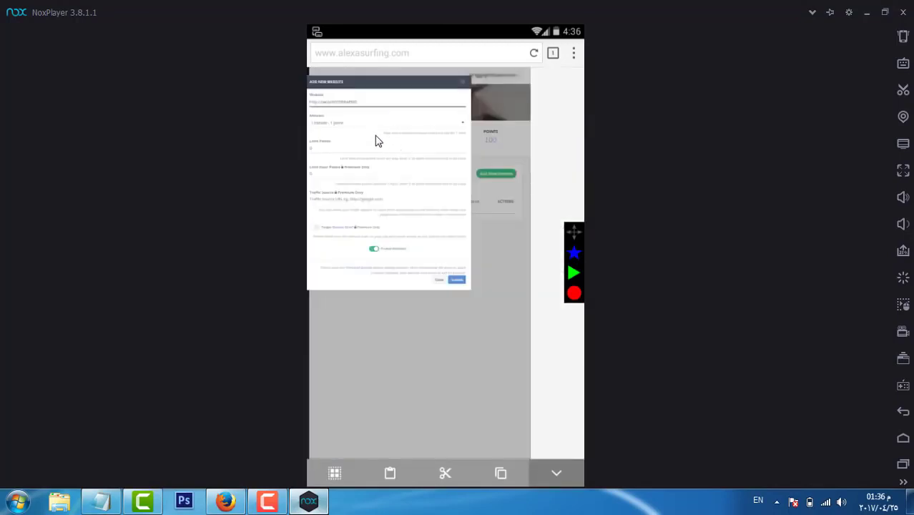
click(370, 127)
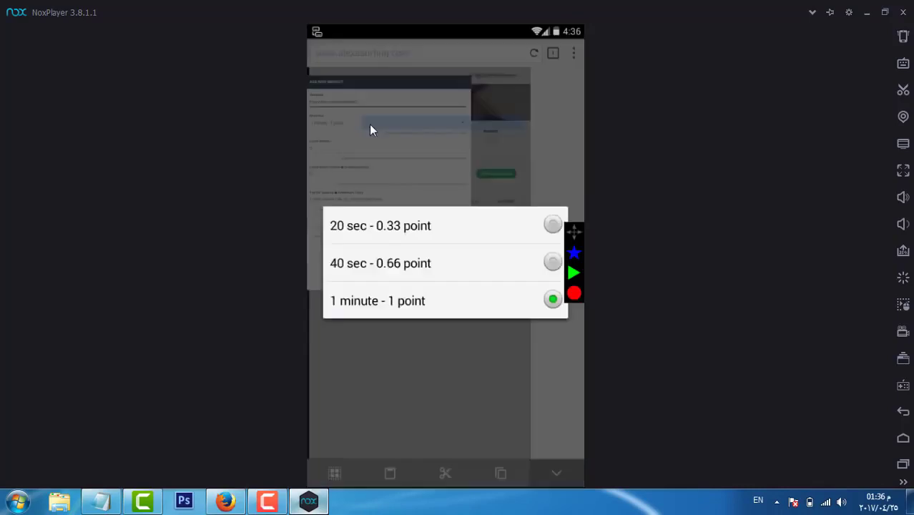
click(415, 228)
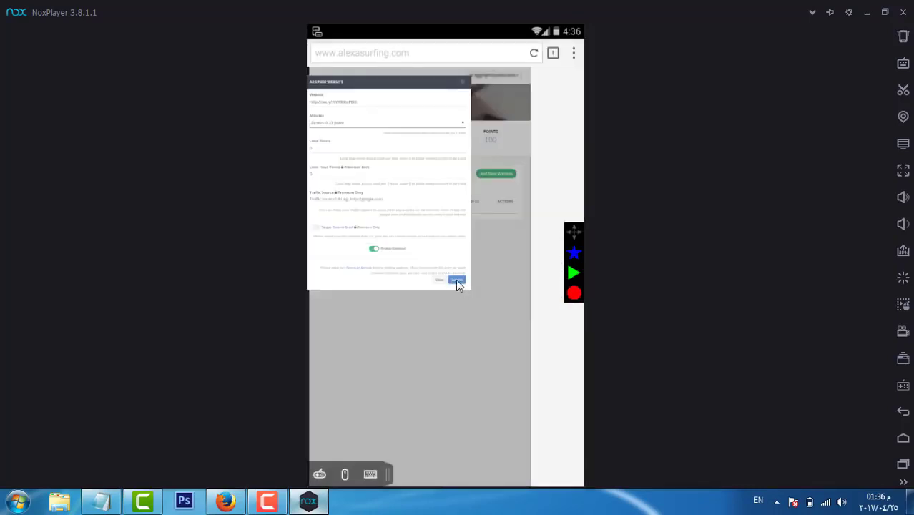
click(457, 279)
click(456, 279)
click(515, 275)
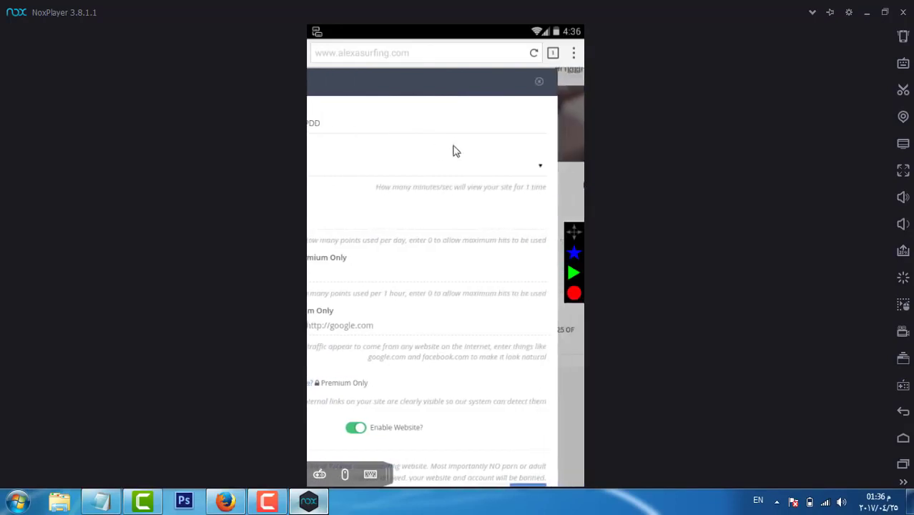
scroll(316, 200, down, 3)
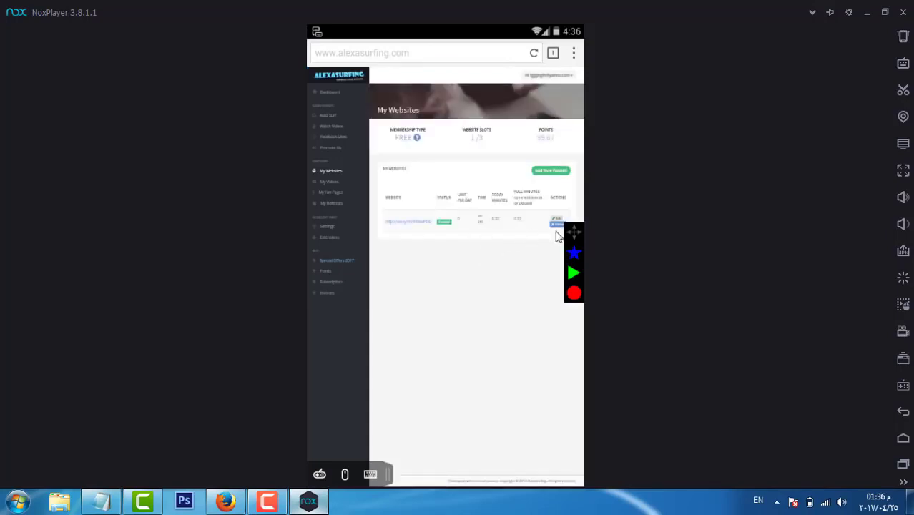
Step: Clear Puffin Browser's app data from its App info page
click(904, 444)
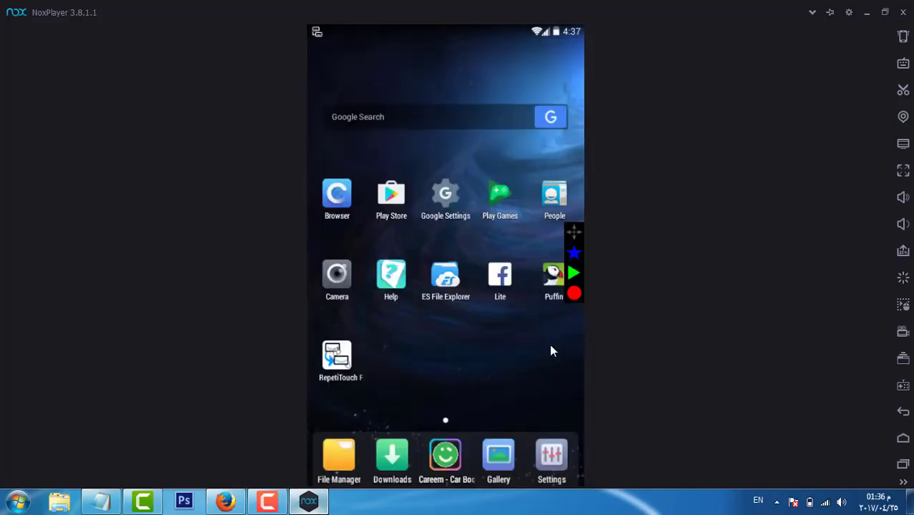
drag(548, 293, 508, 71)
click(516, 242)
click(534, 305)
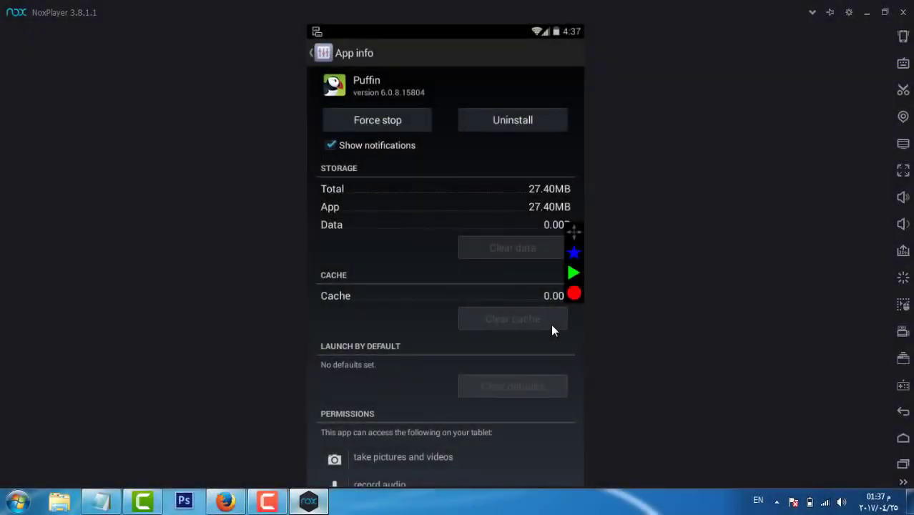
click(902, 437)
Step: Relaunch Puffin, skip onboarding, search for alexasurfing, and postpone the upgrade prompt
click(548, 283)
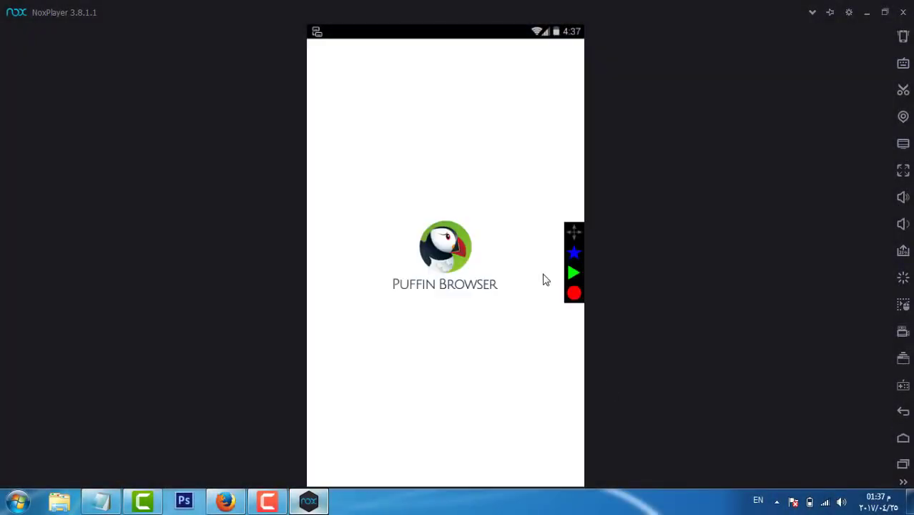
click(567, 471)
click(568, 471)
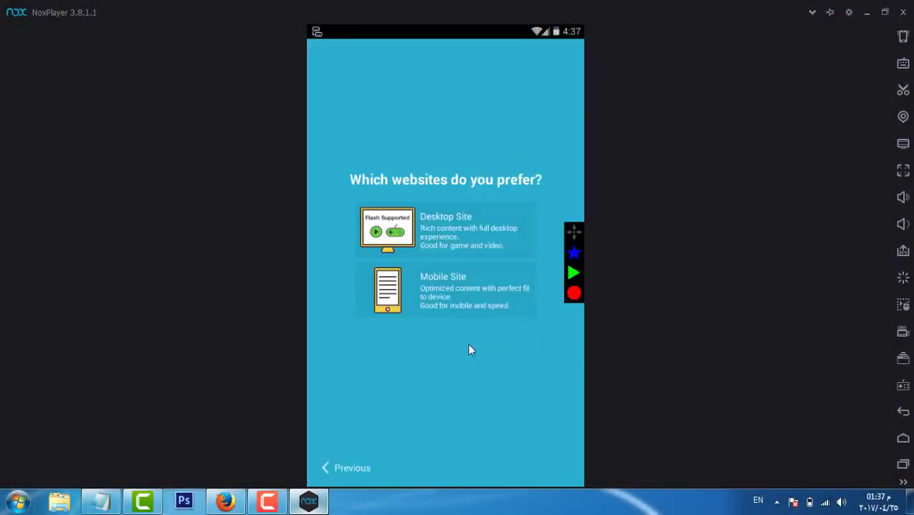
click(452, 311)
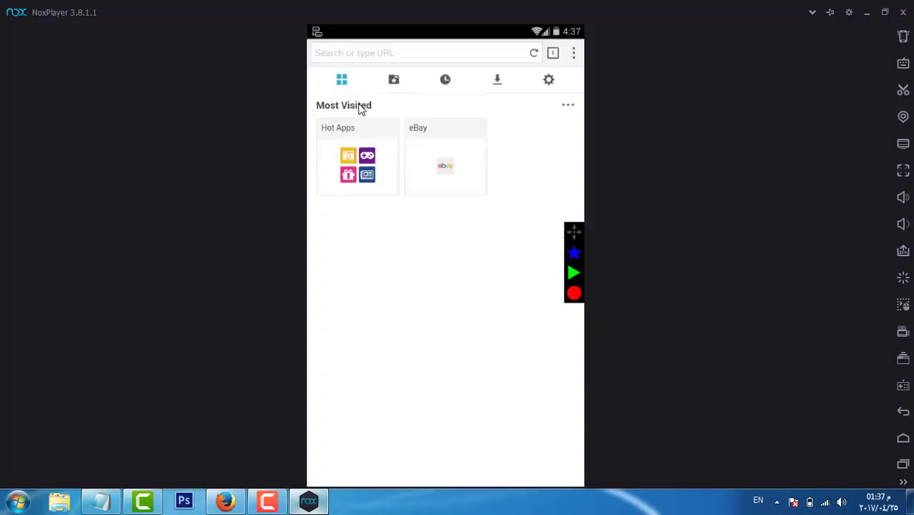
click(363, 54)
text(alexasurfing)
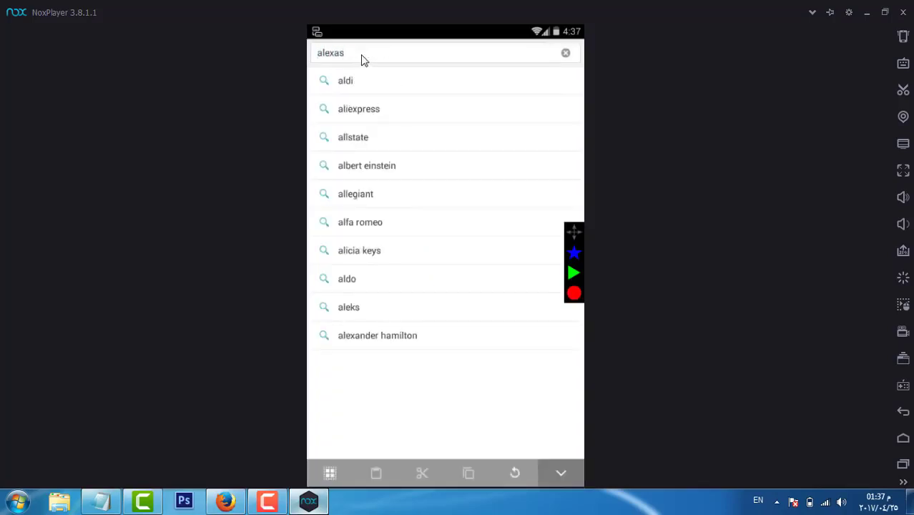
key(Return)
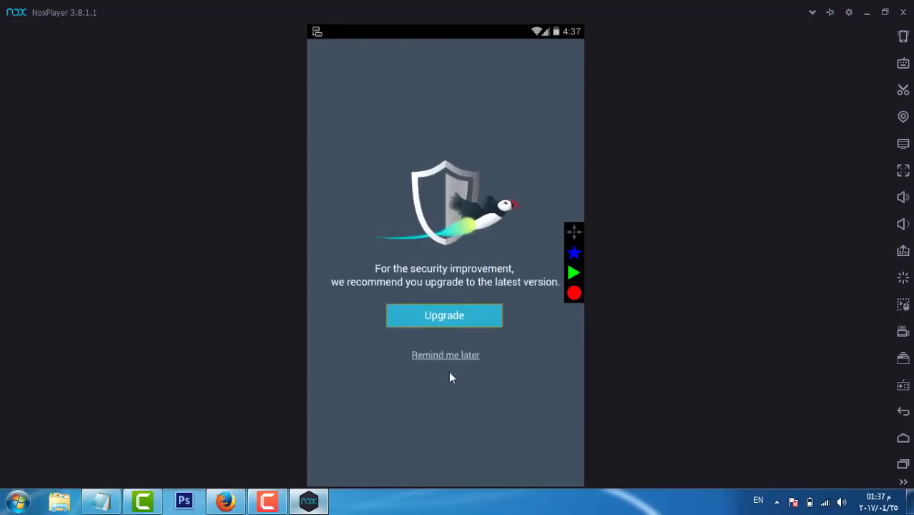
click(446, 356)
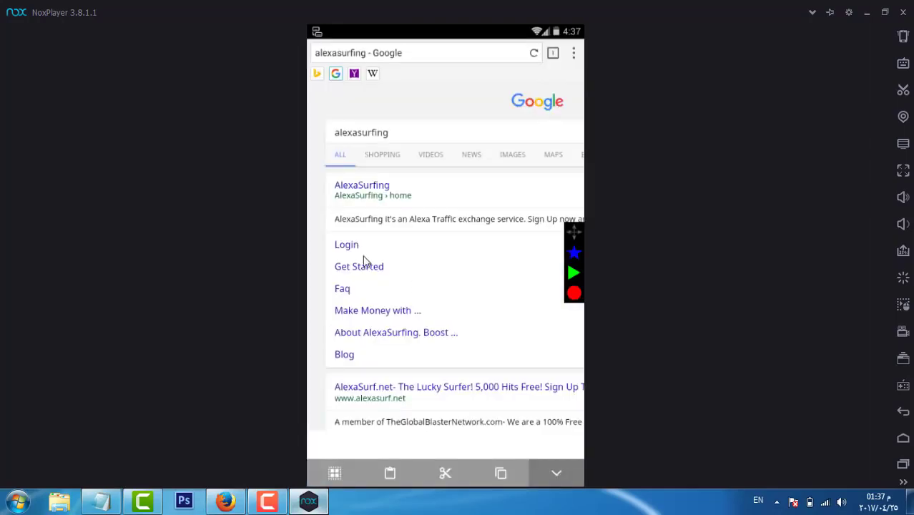
Step: Open Get Started, fill in a new e-mail and matching password twice, and tick I'm not a robot
click(362, 282)
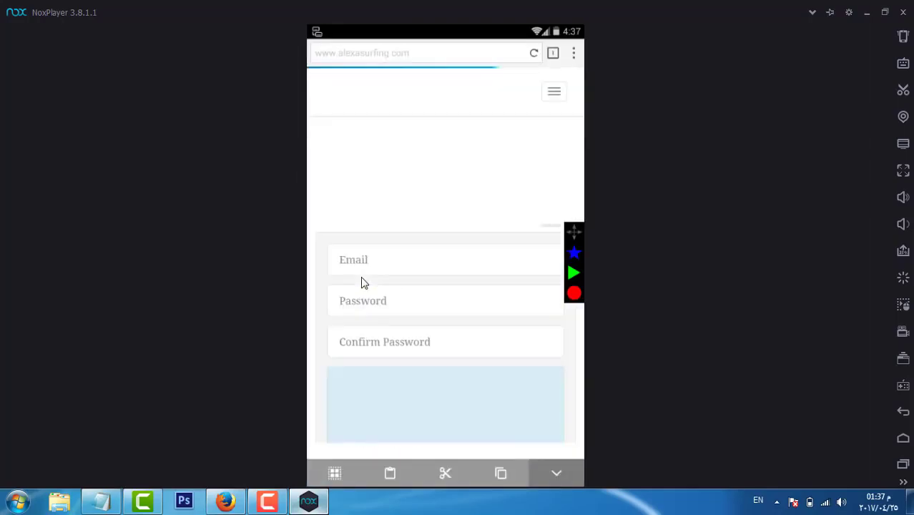
click(382, 266)
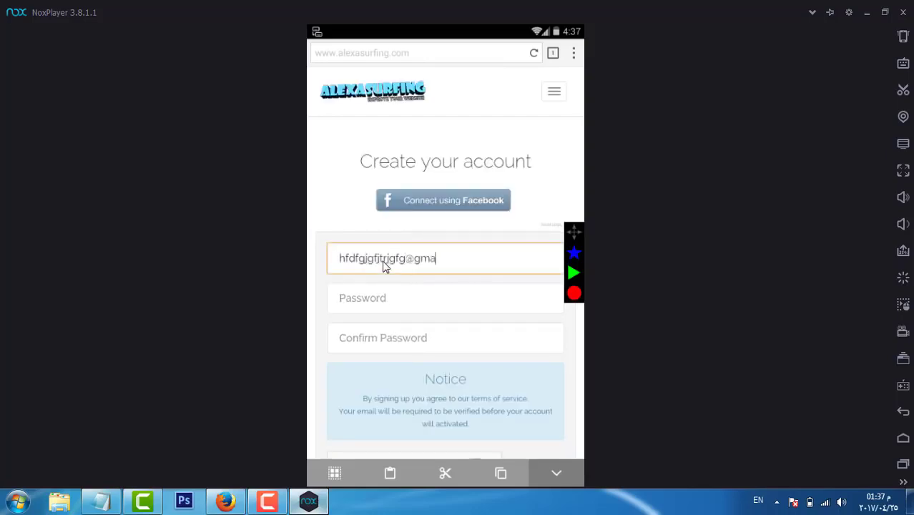
click(422, 296)
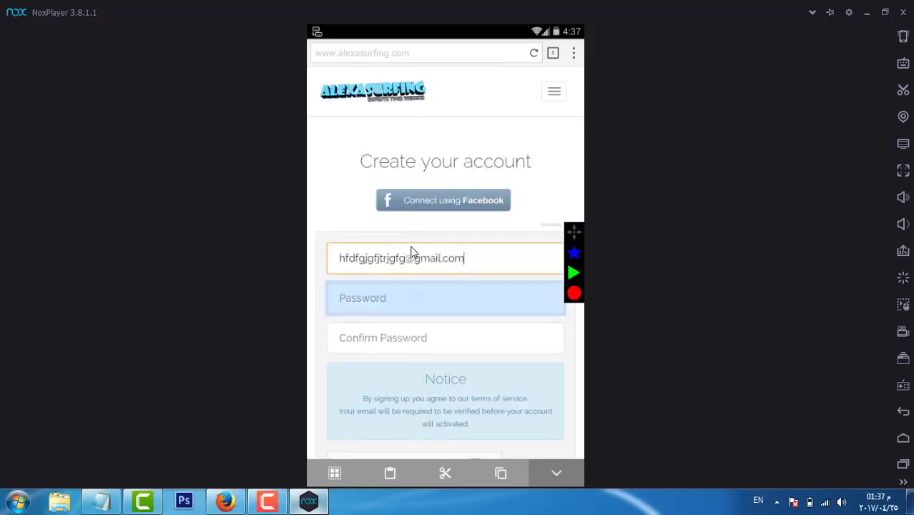
text(1234567)
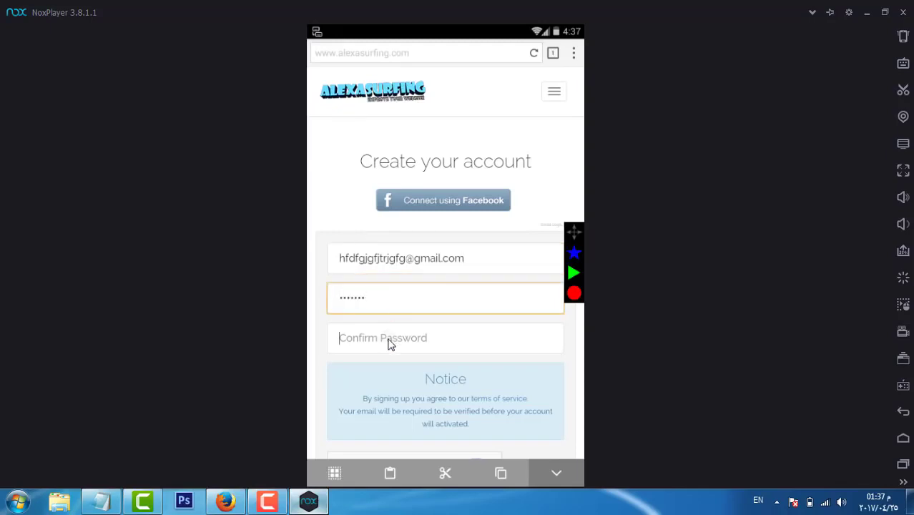
click(389, 343)
text(1234567)
drag(390, 344, 363, 249)
click(341, 327)
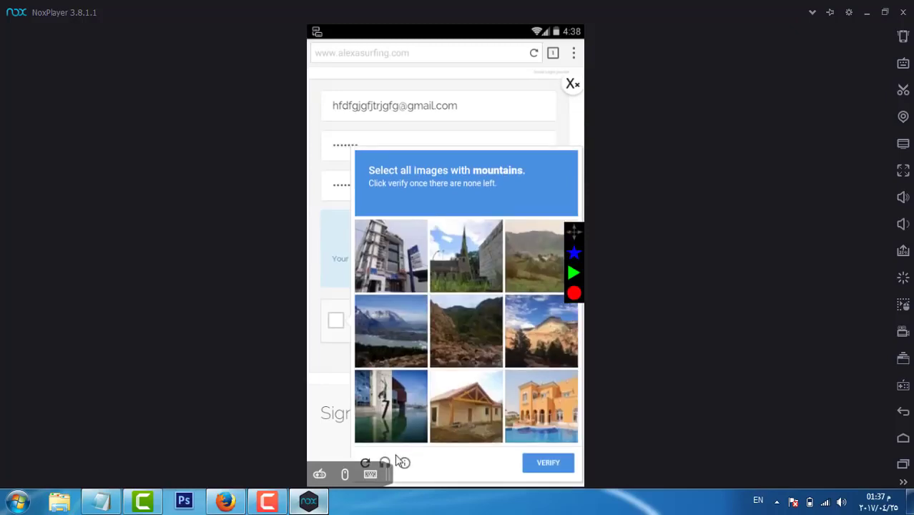
Step: Pass the reCAPTCHA audio challenge by entering the heard numbers twice, then submit SIGN UP
click(386, 463)
click(454, 295)
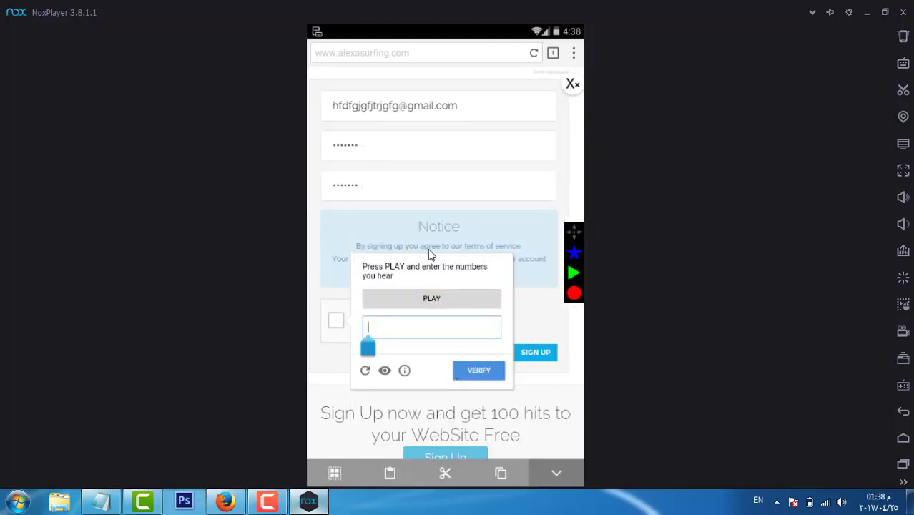
text(1691913394)
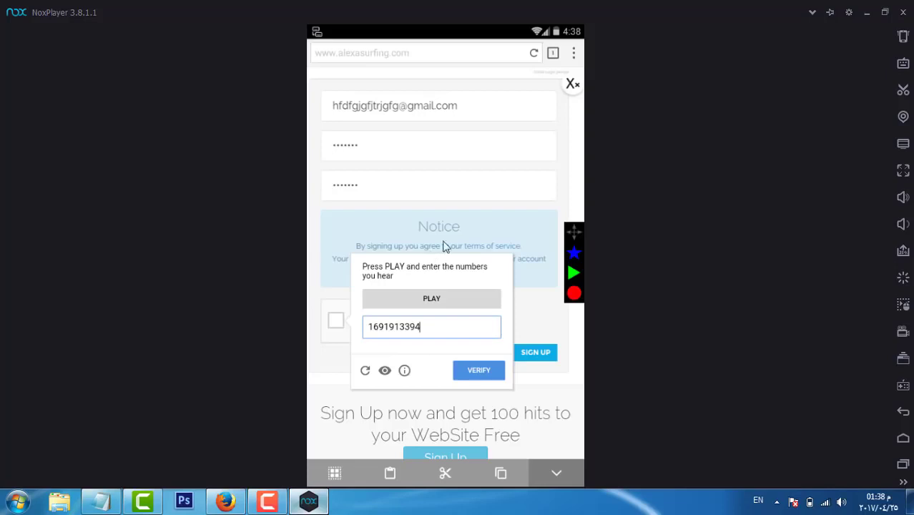
click(492, 381)
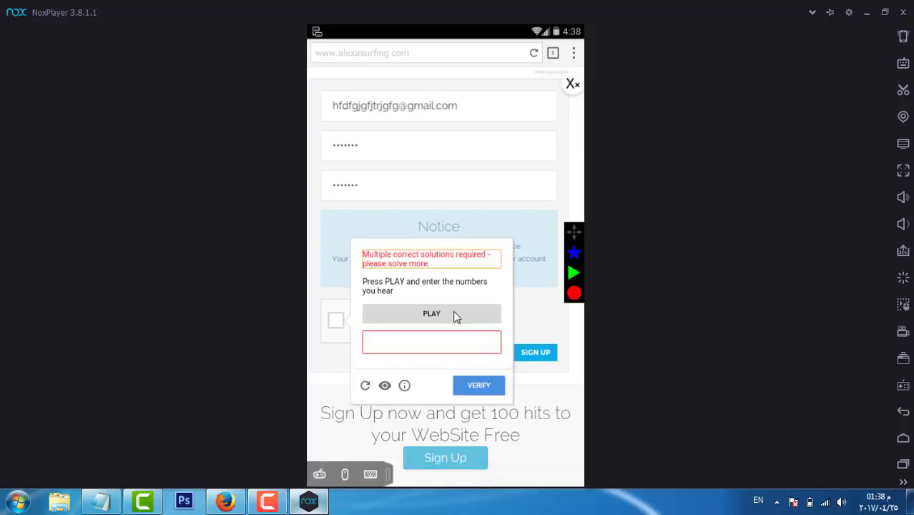
text(623)
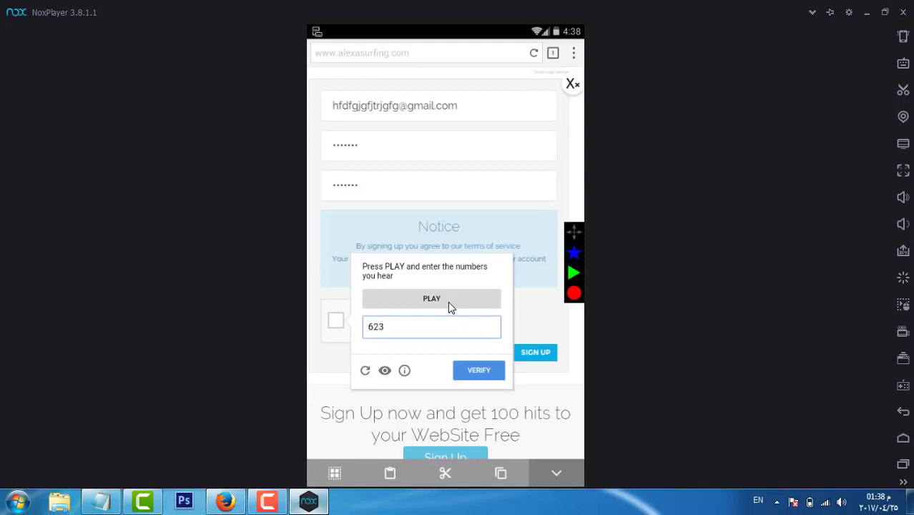
text(0938572)
click(476, 368)
click(527, 354)
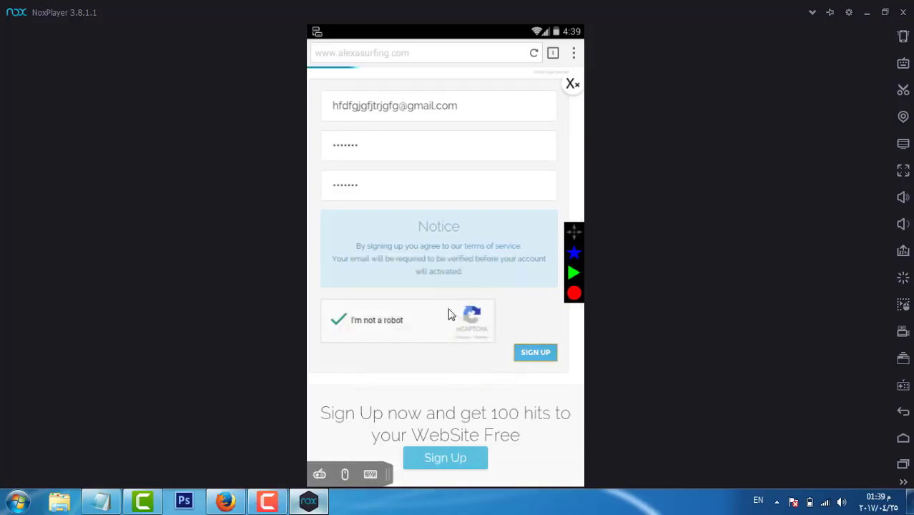
Step: Submit the pasted ow.ly link as a new My Websites entry with 20 seconds per view
click(330, 225)
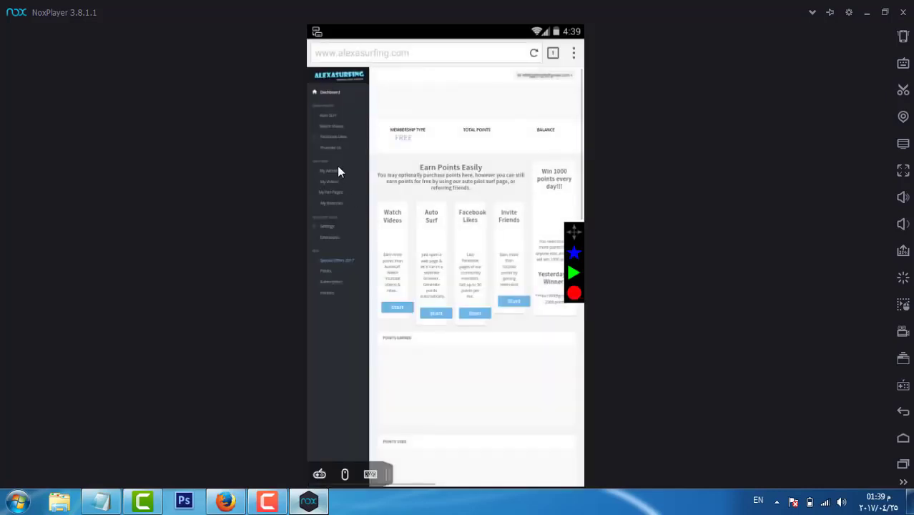
click(338, 171)
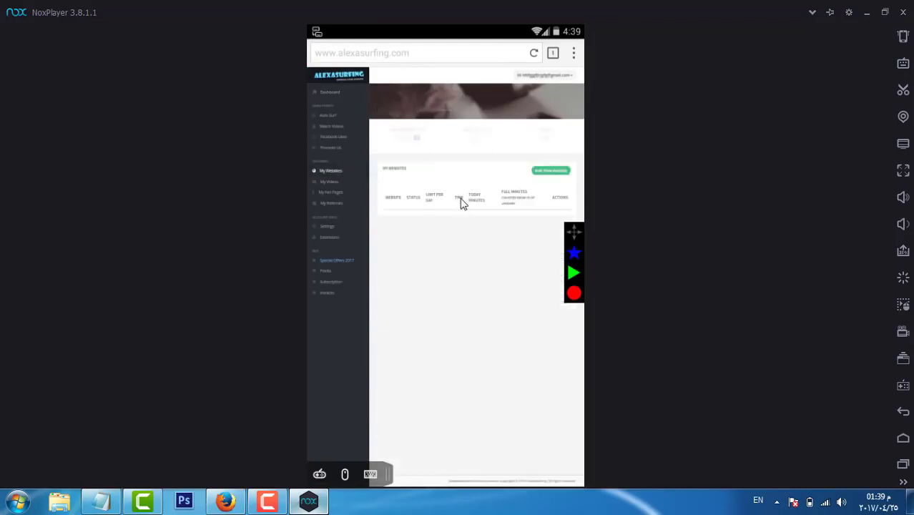
click(558, 173)
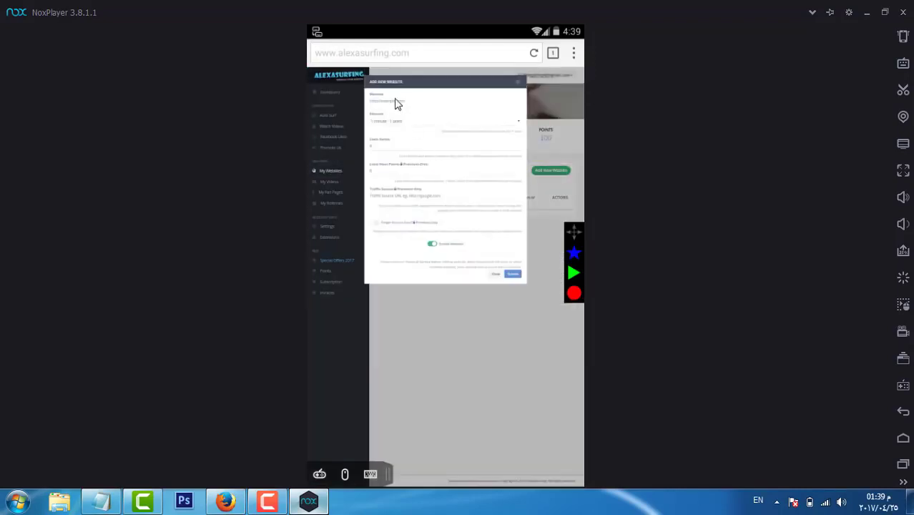
click(394, 102)
text(http://ow.ly/ihY930baPDD)
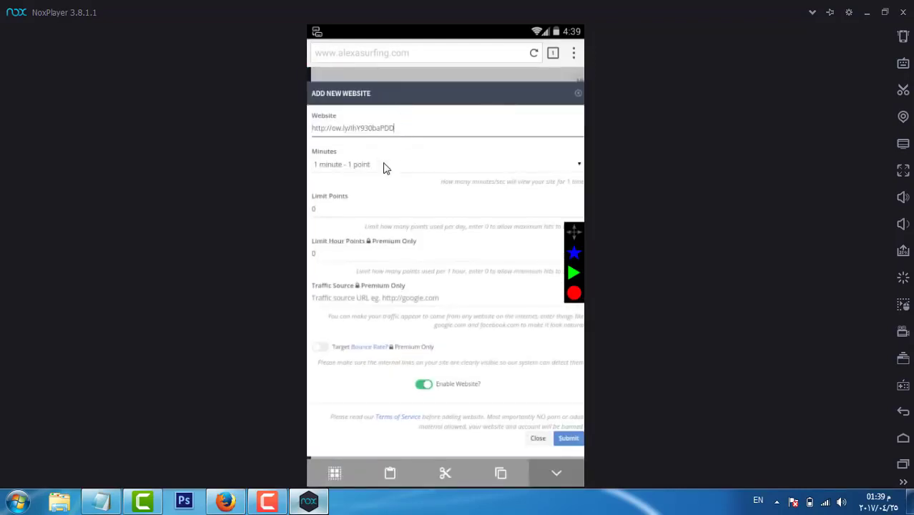
click(383, 166)
click(377, 220)
click(495, 331)
Step: Clear Puffin's stored app data from the Android home screen
click(903, 438)
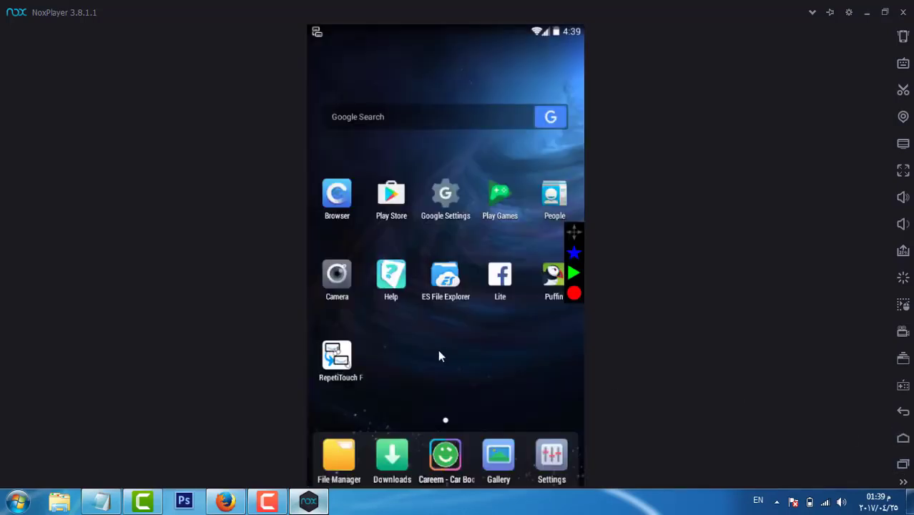
drag(549, 288, 526, 44)
click(522, 247)
click(903, 438)
Step: Relaunch Puffin past its welcome screens, search alexasurfing, and open the AlexaSurfing sign-up page
click(549, 275)
click(551, 462)
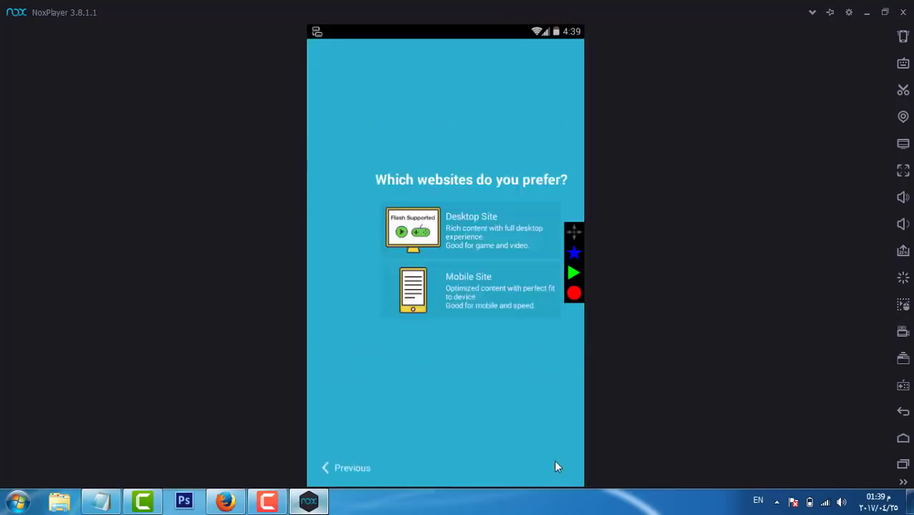
click(556, 464)
click(336, 53)
text(ale)
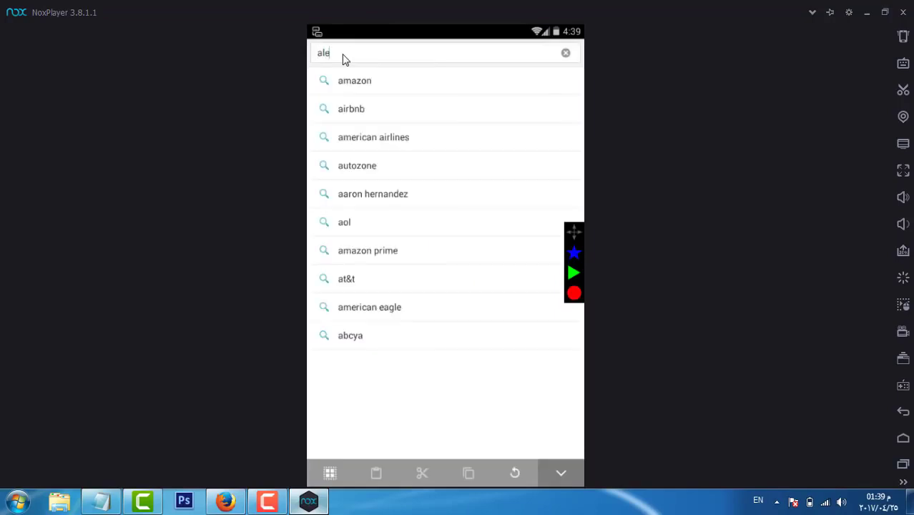
text(xasurf)
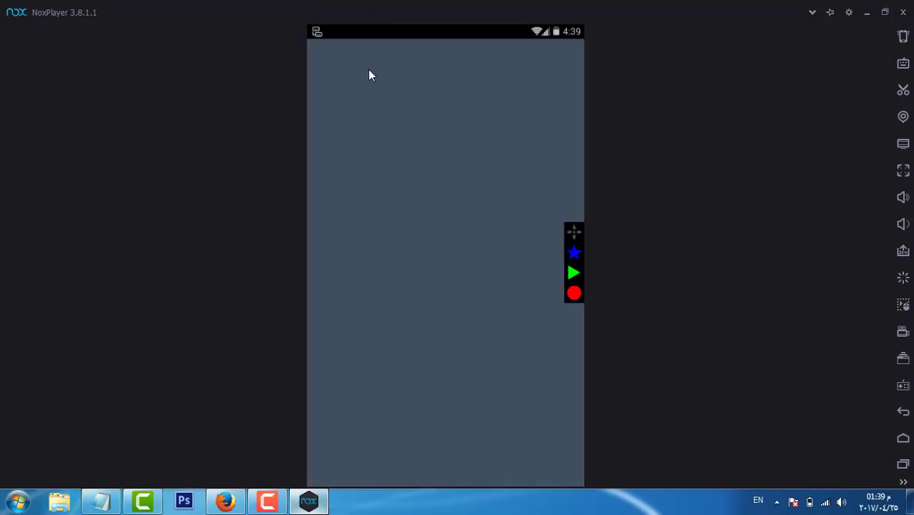
click(460, 348)
click(383, 60)
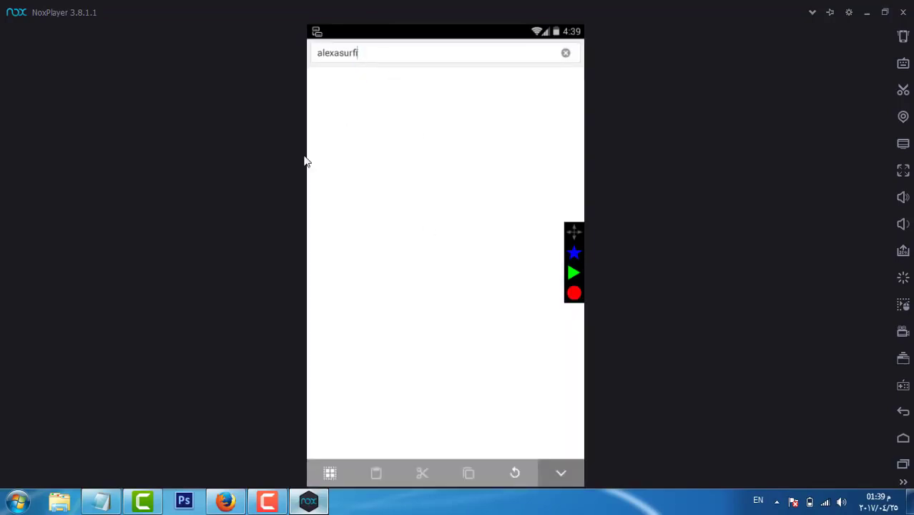
key(Escape)
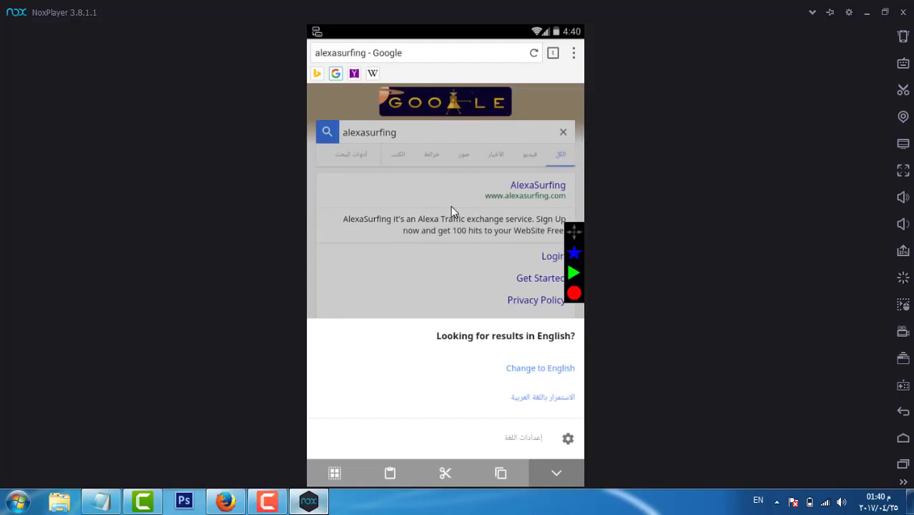
click(536, 278)
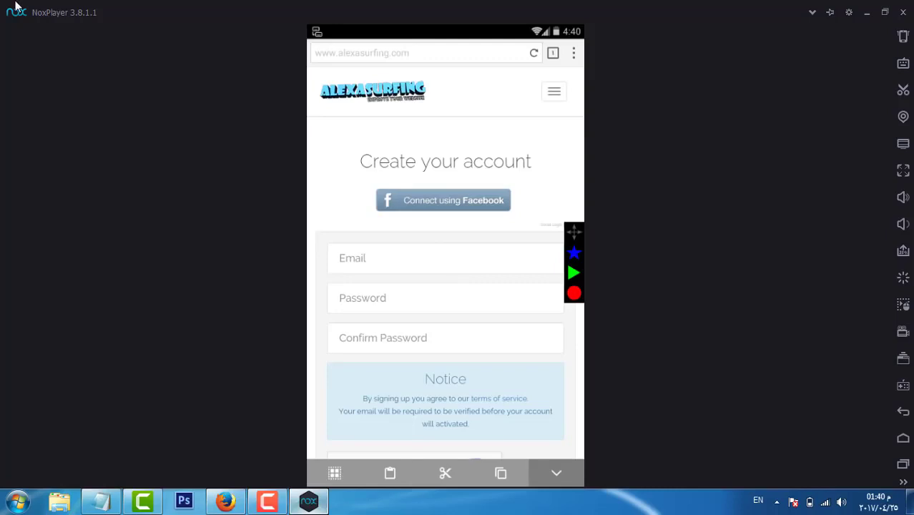
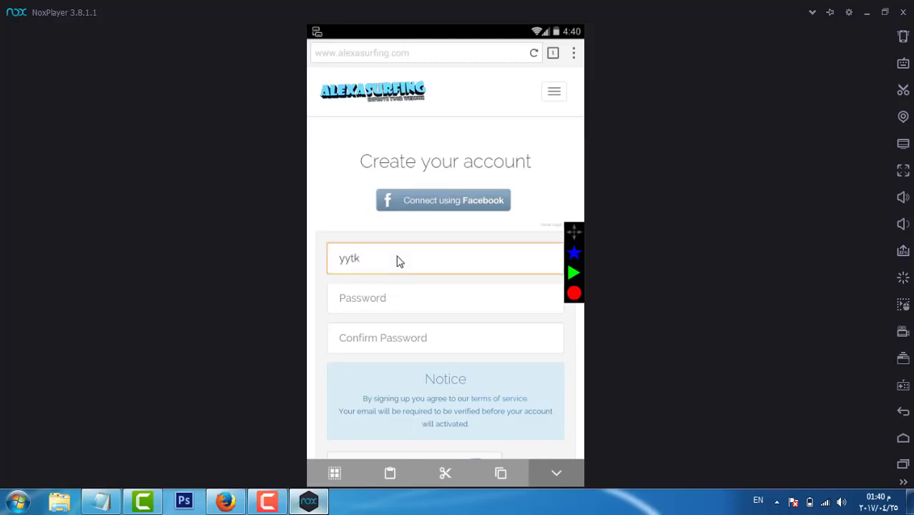
Step: Enter a new e-mail address and the account password twice, then tick I'm not a robot
click(400, 293)
text(1234567)
click(400, 347)
text(1234567)
scroll(446, 380, down, 3)
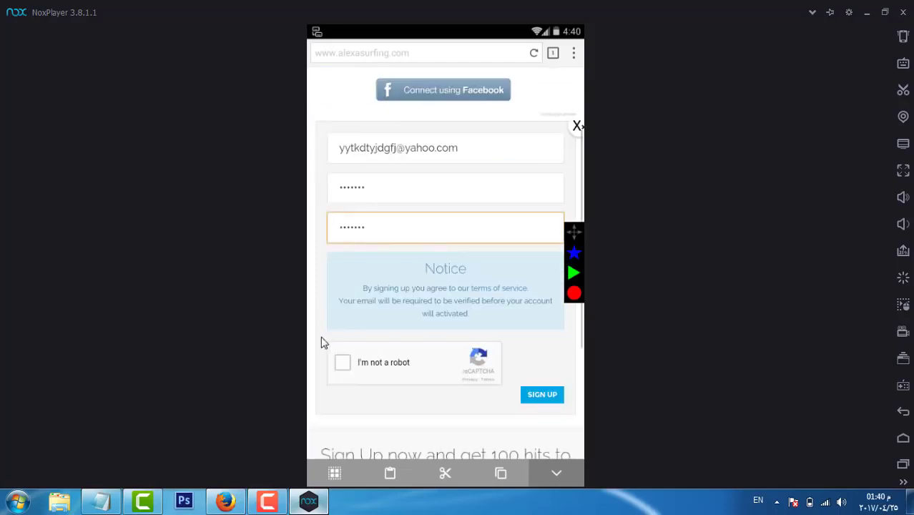
click(344, 368)
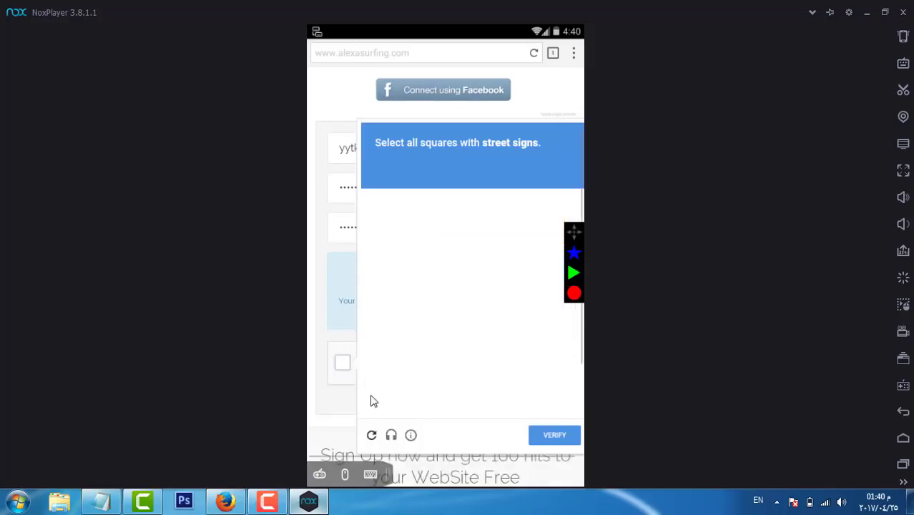
Step: Switch reCAPTCHA to the audio challenge and submit two attempts at the spoken numbers
click(391, 462)
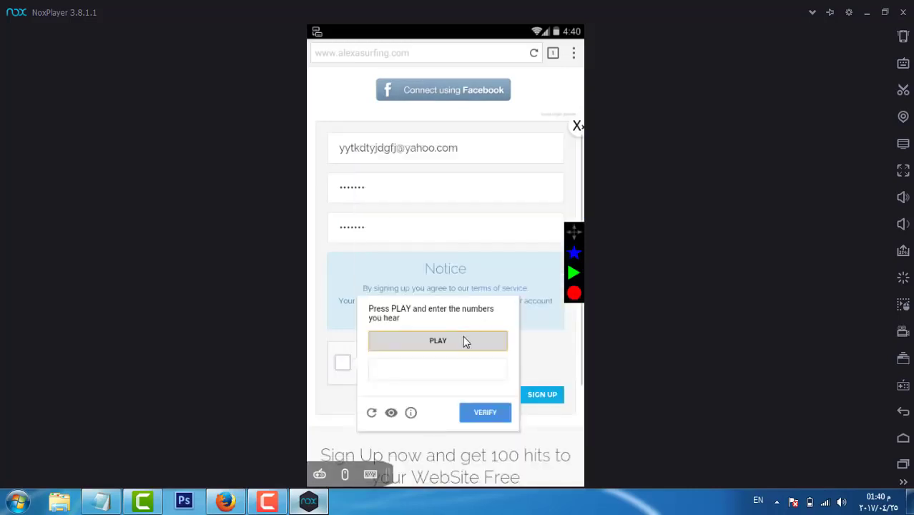
click(464, 341)
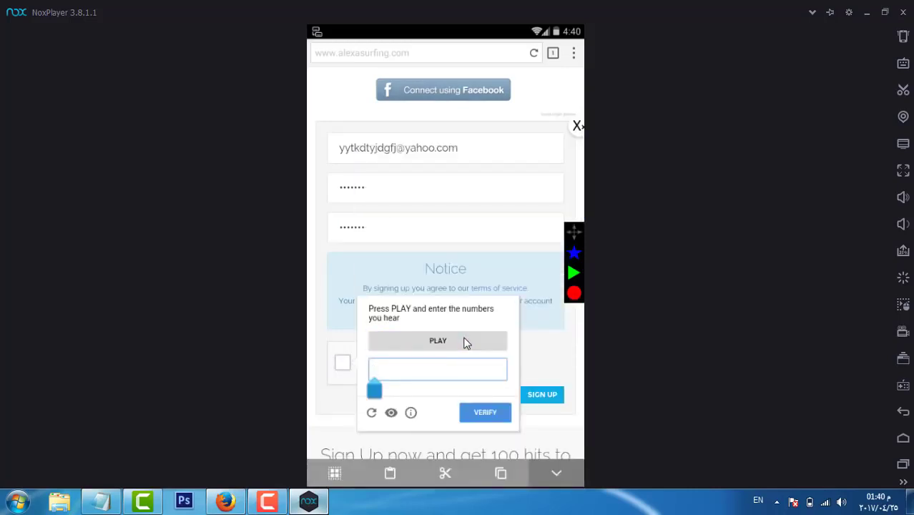
text(4922)
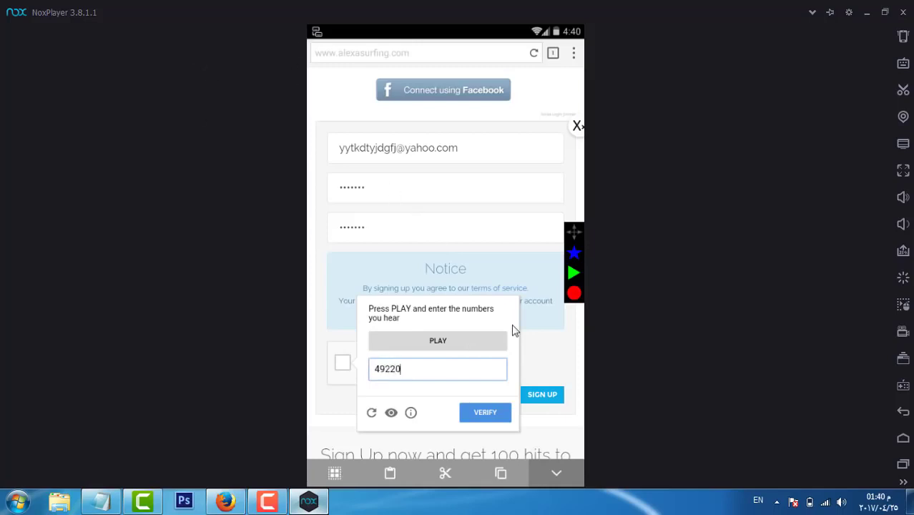
text(0)
click(485, 410)
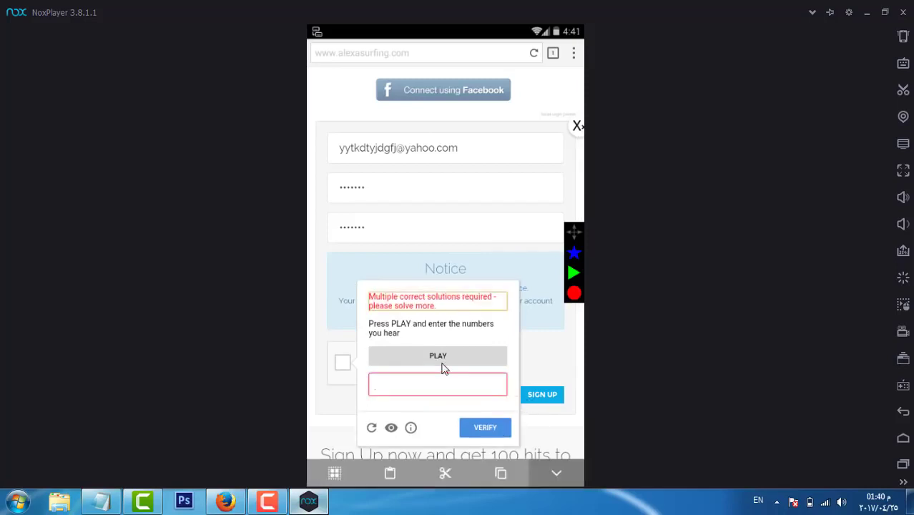
click(441, 369)
text(2)
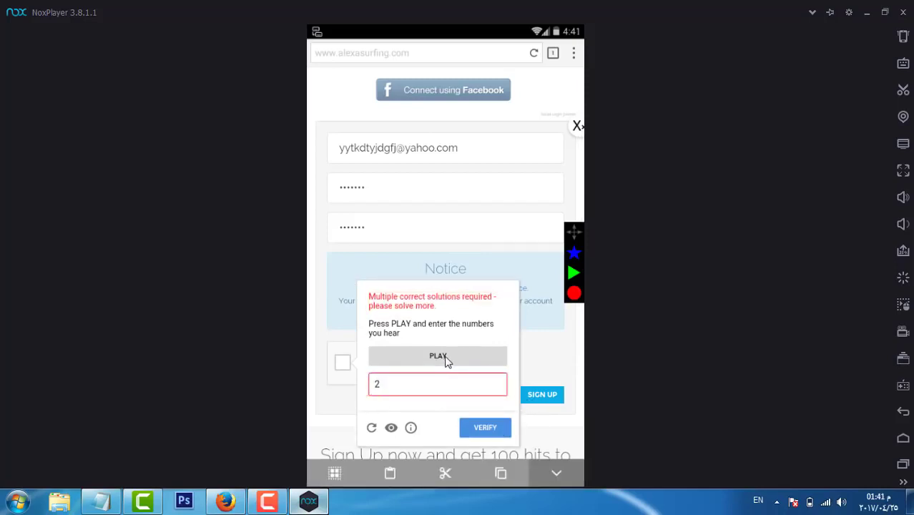
text(4)
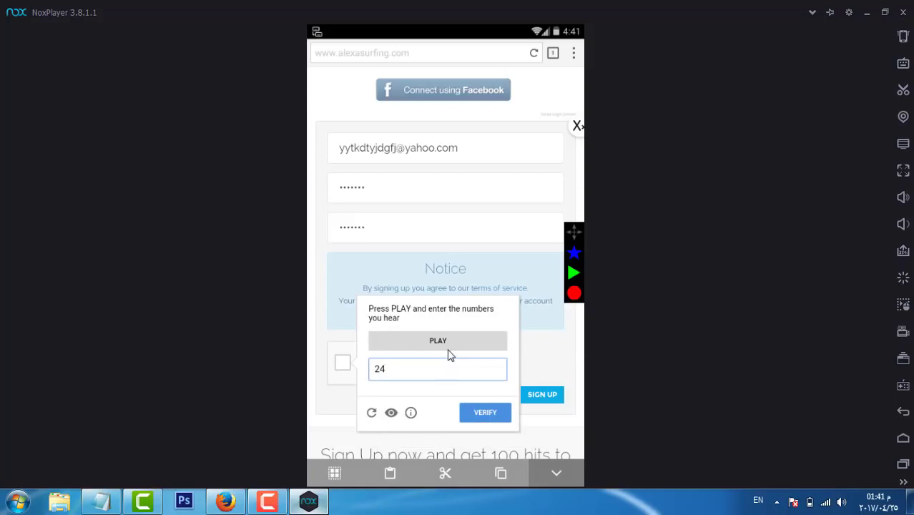
text(941)
click(486, 413)
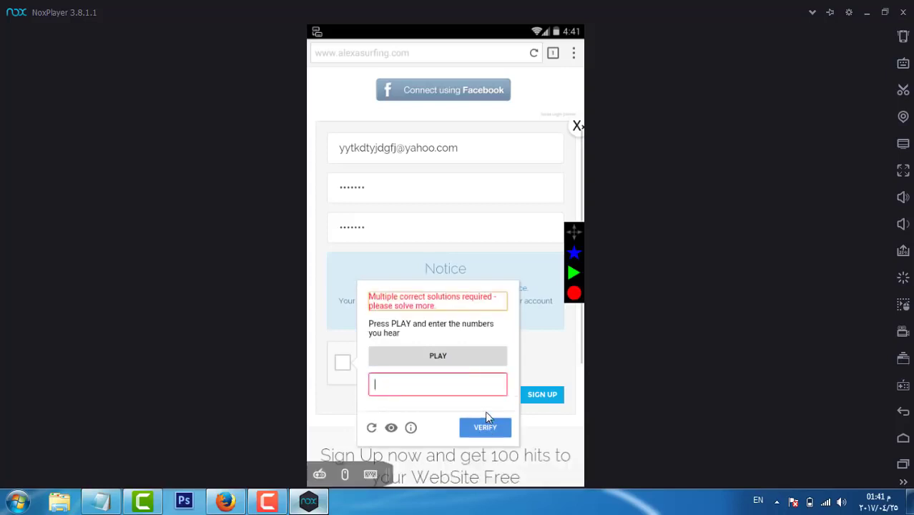
Step: Answer a fresh audio challenge, verify it, and submit the sign-up form
click(371, 427)
click(436, 366)
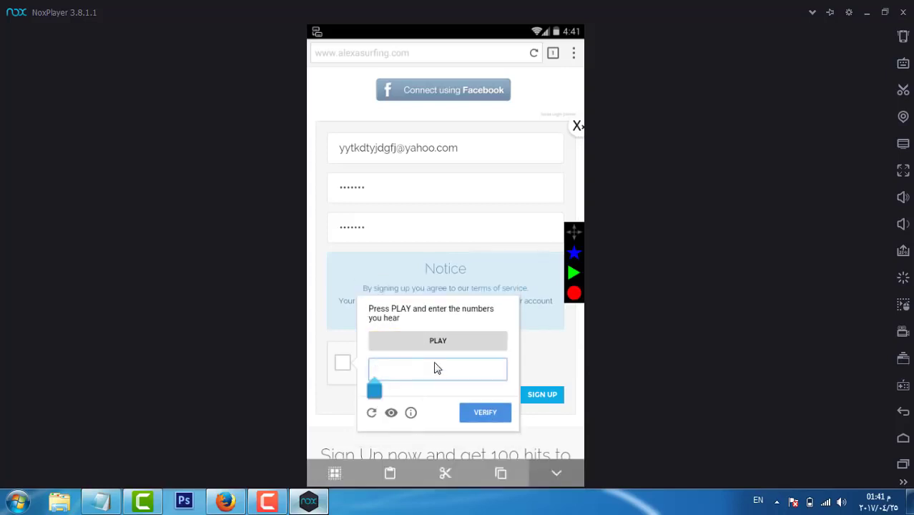
text(34276)
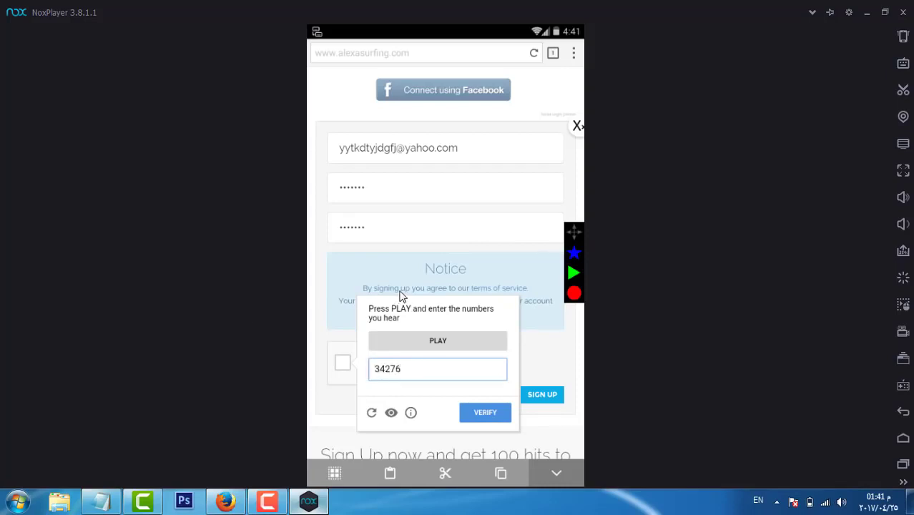
text(51637)
click(484, 419)
click(553, 394)
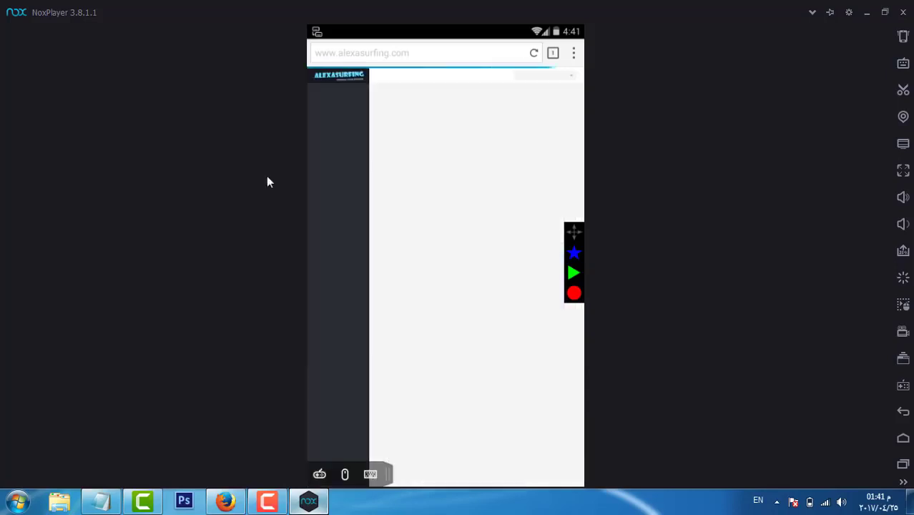
Step: Paste the ow.ly link into the new-website form, submit it, and return to Nox's home screen
click(386, 279)
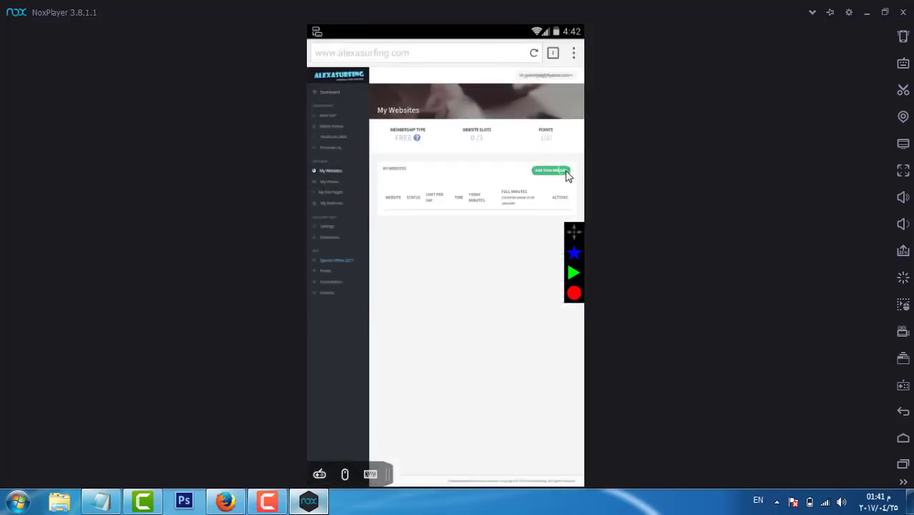
click(545, 172)
click(408, 107)
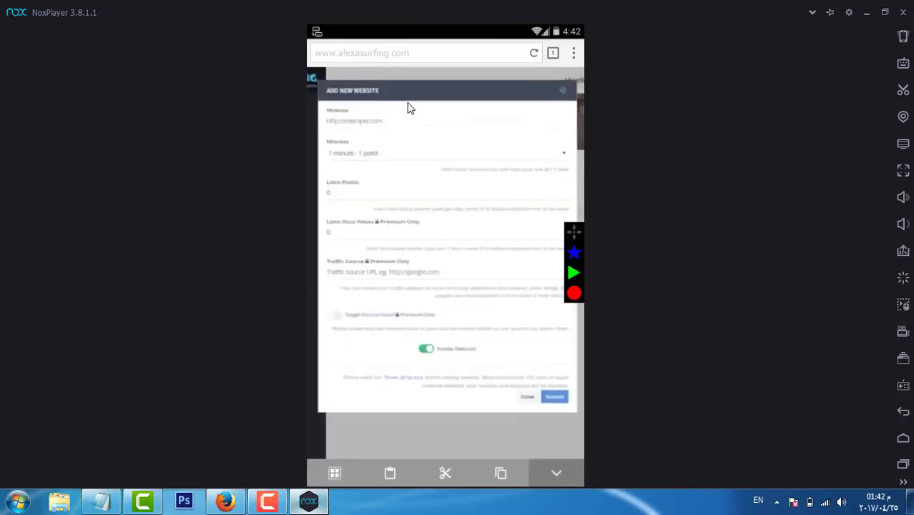
key(ctrl+v)
click(395, 166)
drag(363, 216, 291, 331)
click(459, 353)
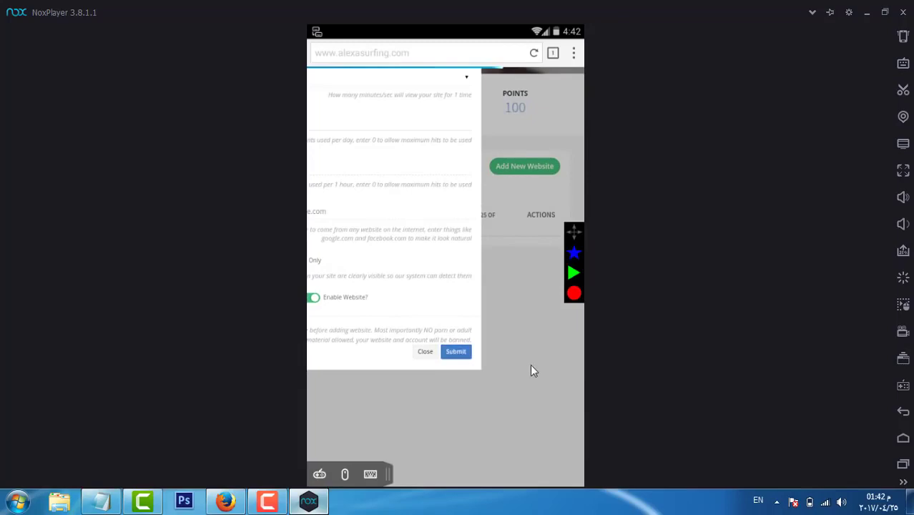
click(903, 438)
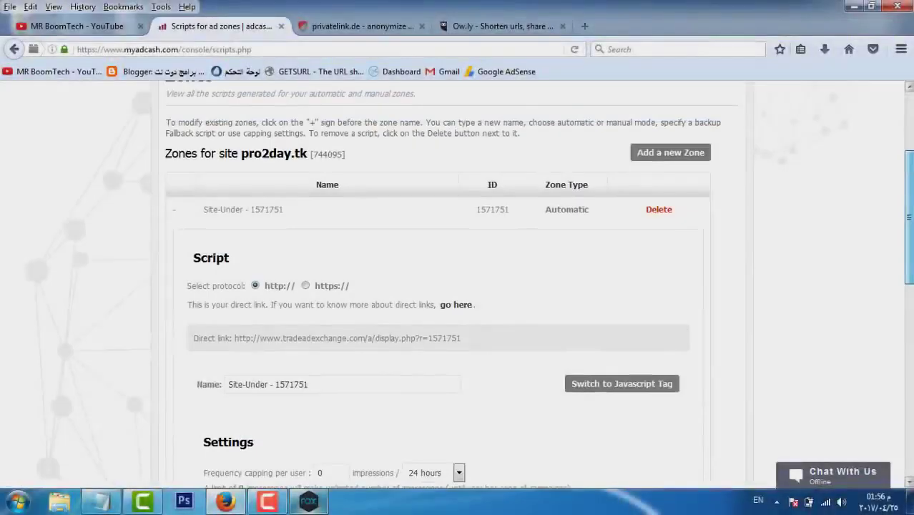
Step: Open Statistics from Adcash's Statistics menu
scroll(458, 286, up, 3)
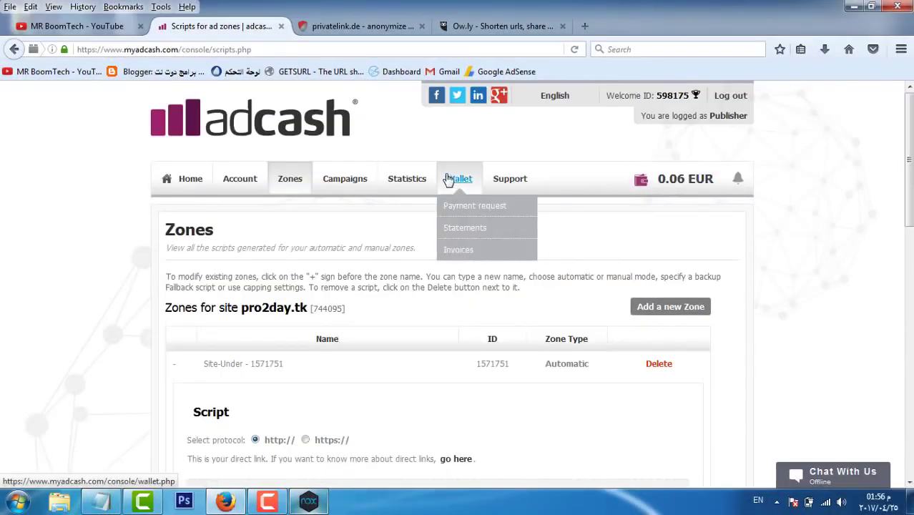
mouse_move(425, 192)
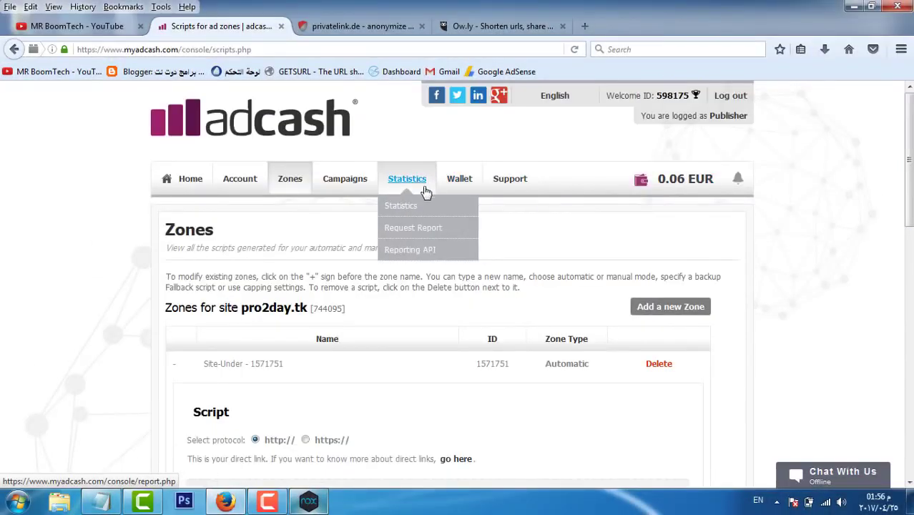
click(400, 206)
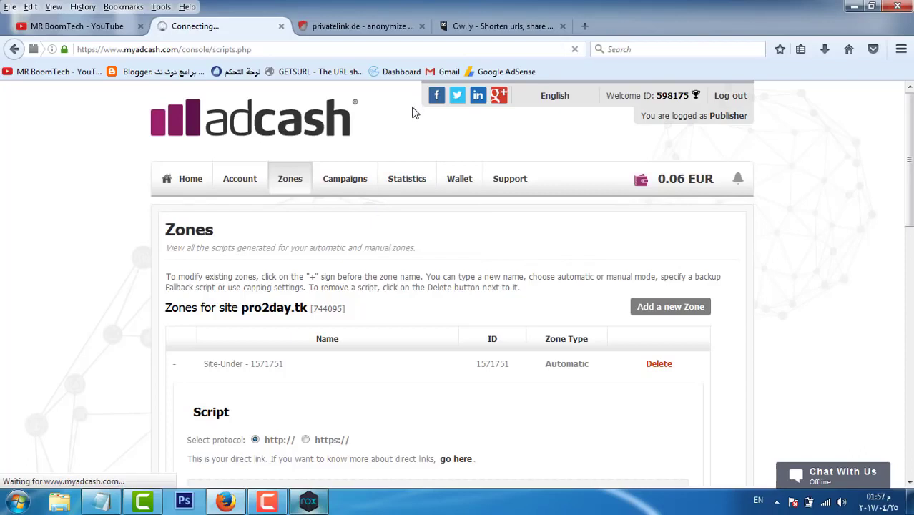
Step: Read today's pro2day.tk results: 25 impressions at 0.14 EUR eCPM, then scroll back up
scroll(415, 115, down, 2)
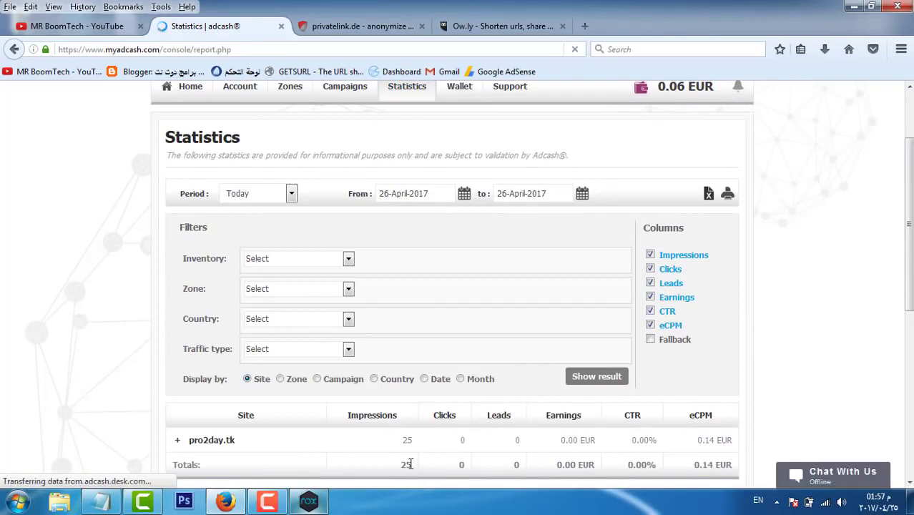
scroll(409, 464, down, 2)
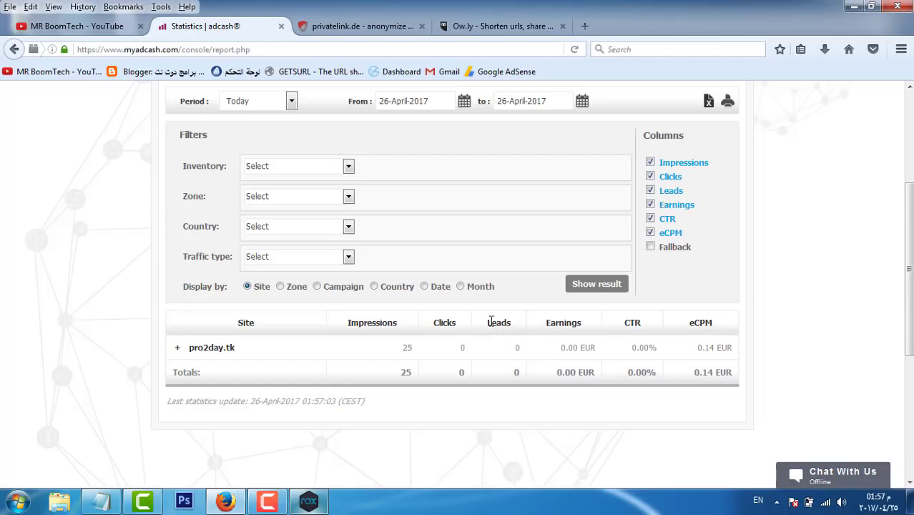
triple_click(712, 372)
click(712, 374)
scroll(250, 141, up, 3)
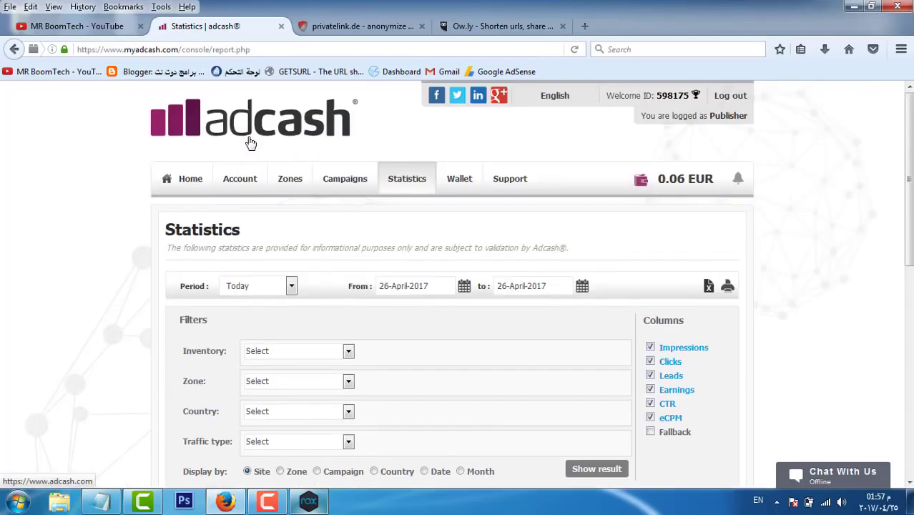
drag(295, 133, 296, 126)
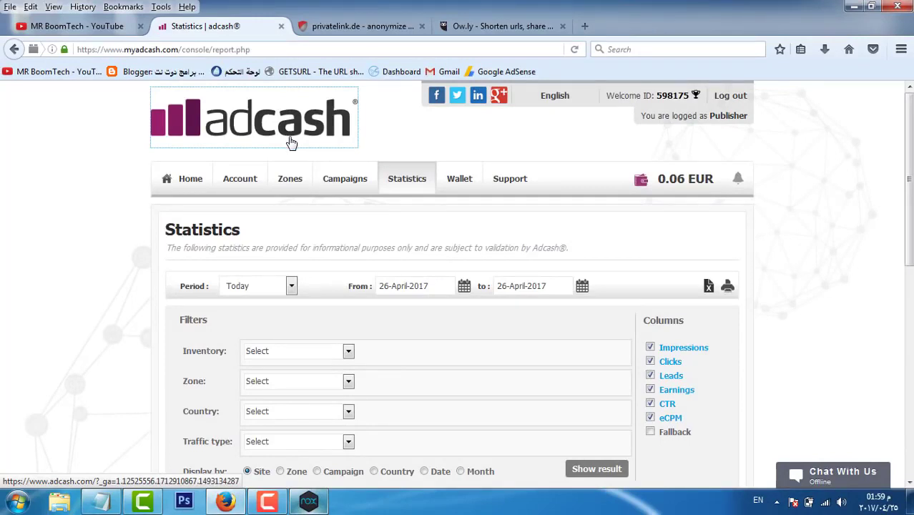
drag(297, 137, 300, 133)
drag(301, 132, 301, 132)
mouse_move(465, 193)
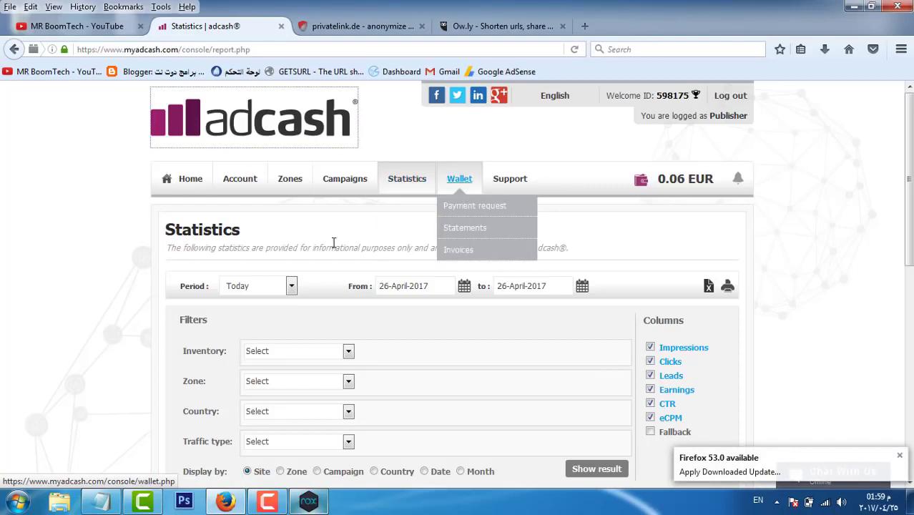